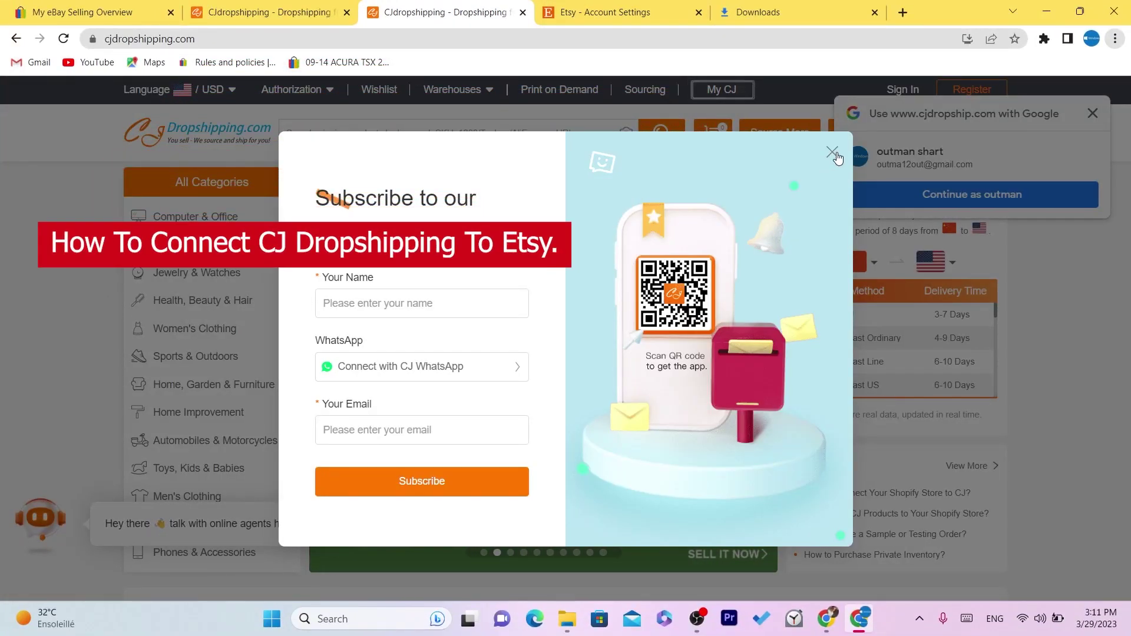
Step: Dismiss the newsletter subscription popup and check the open Etsy account settings page before returning to CJdropshipping
click(832, 152)
click(625, 12)
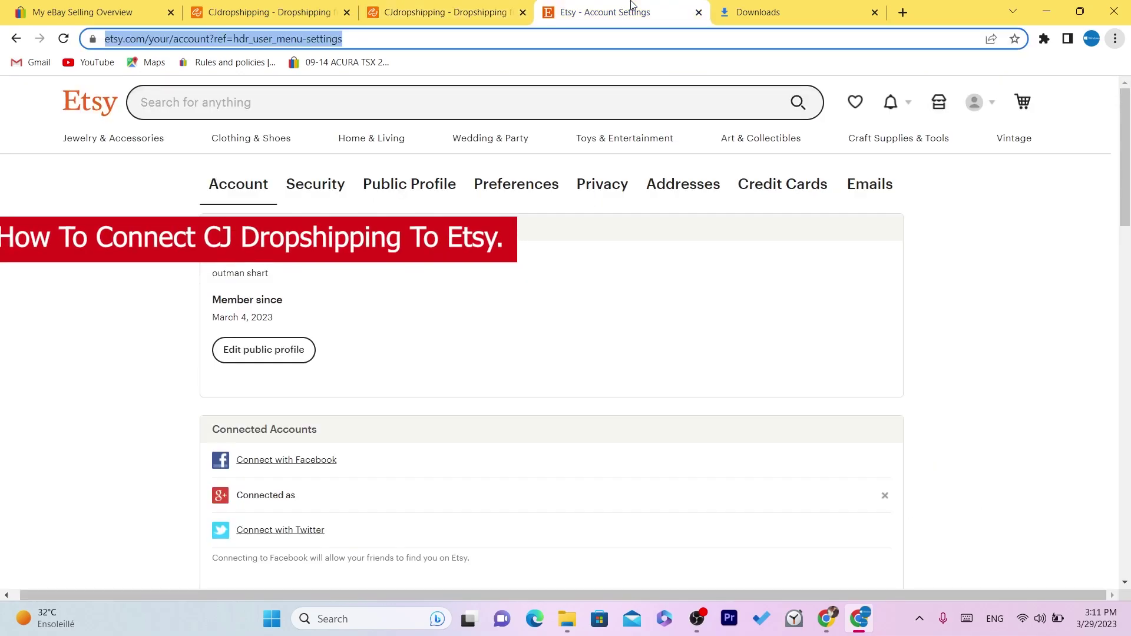
click(471, 6)
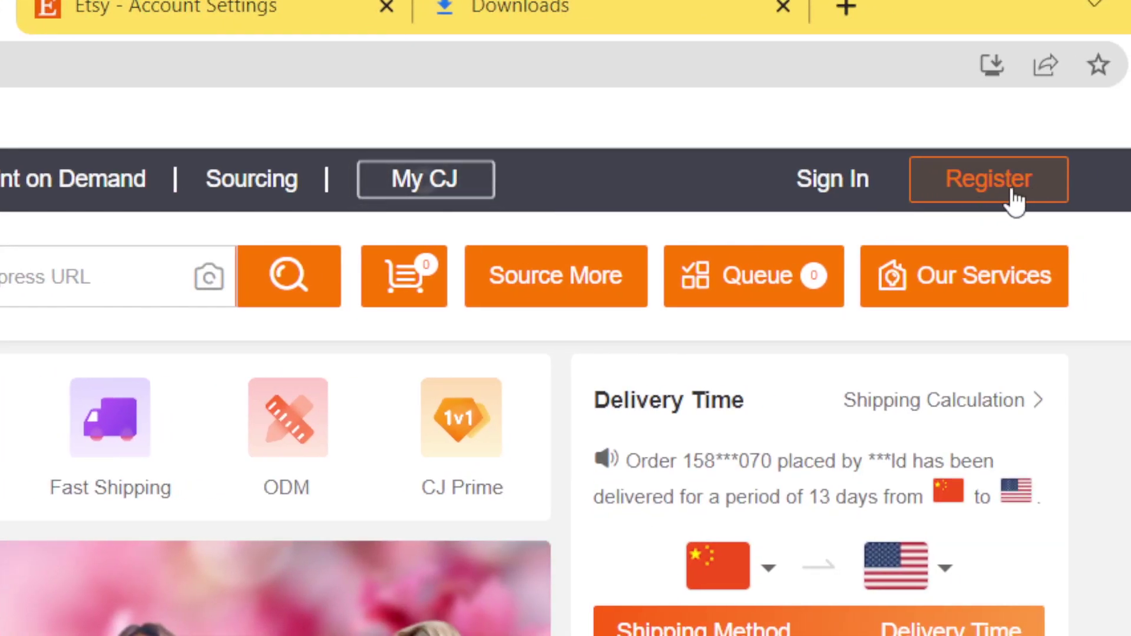
Step: Sign in to CJdropshipping with the existing Google account and dismiss the welcome assistant
click(835, 189)
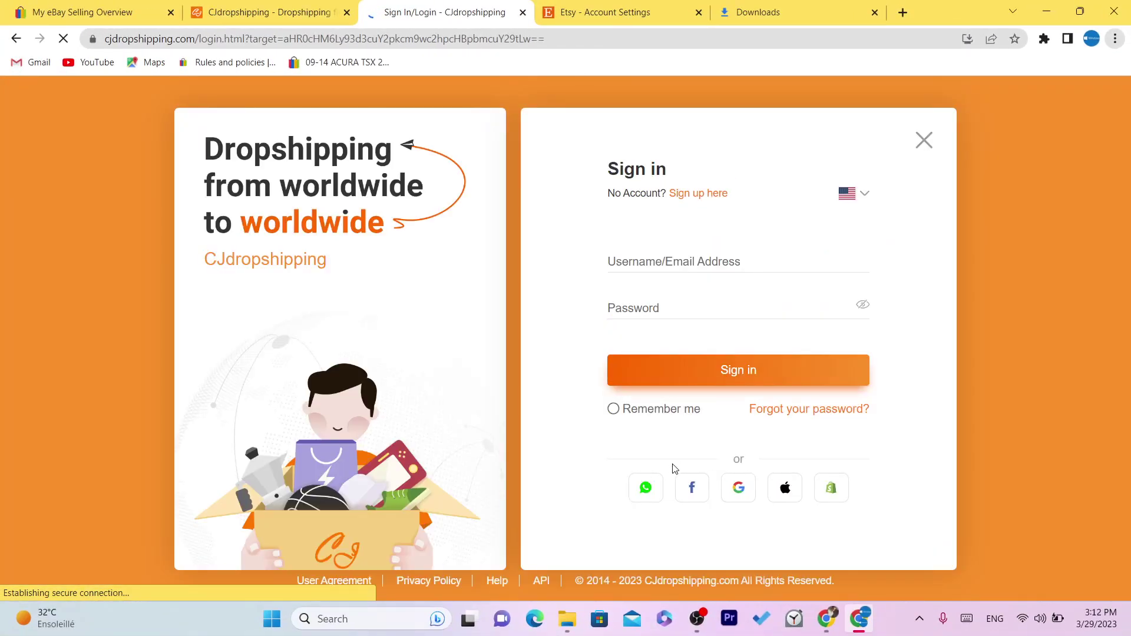
click(748, 494)
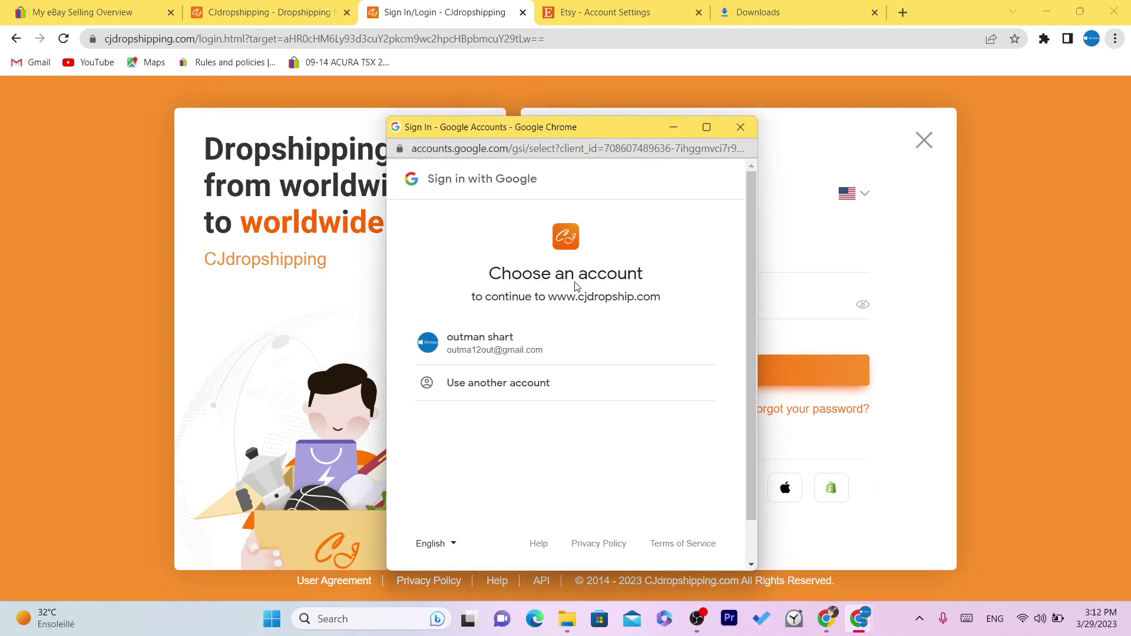
click(518, 348)
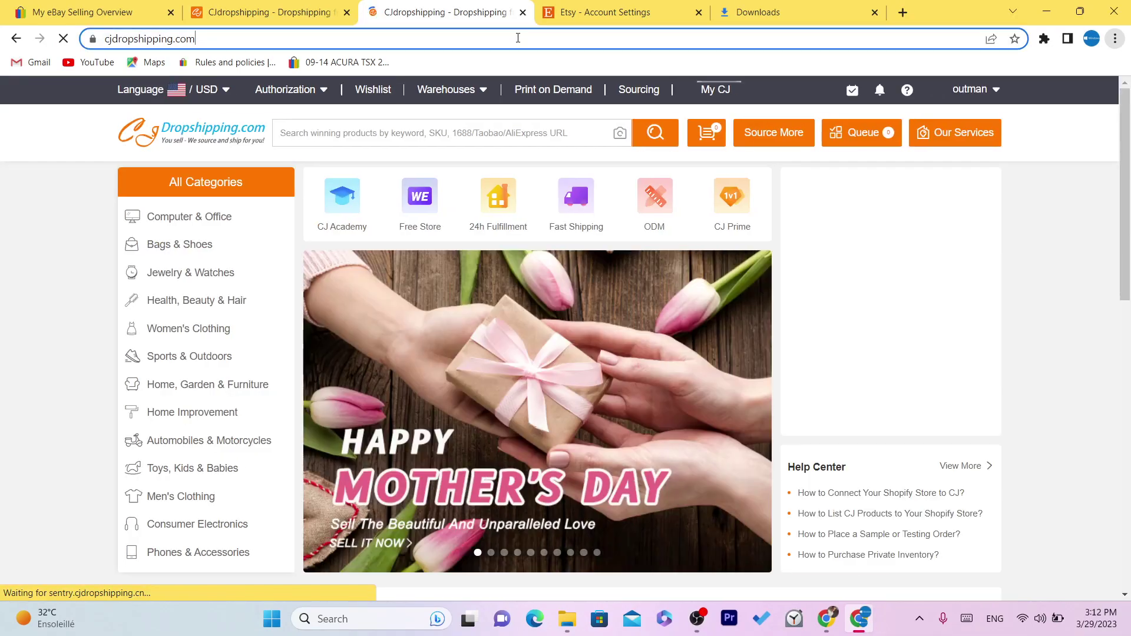
click(518, 37)
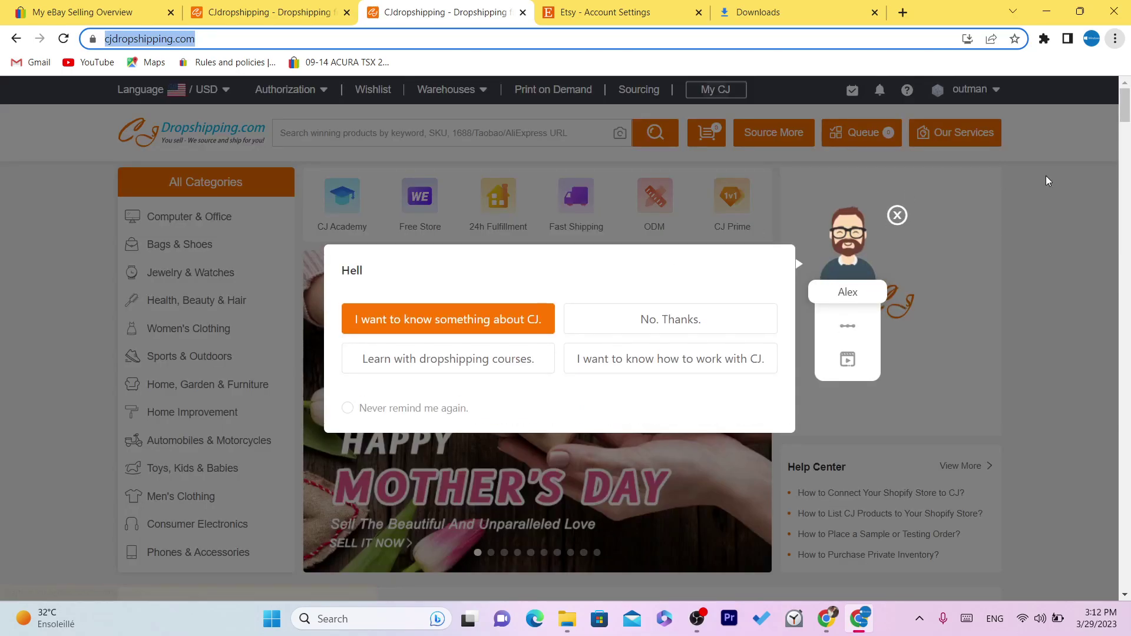
click(897, 215)
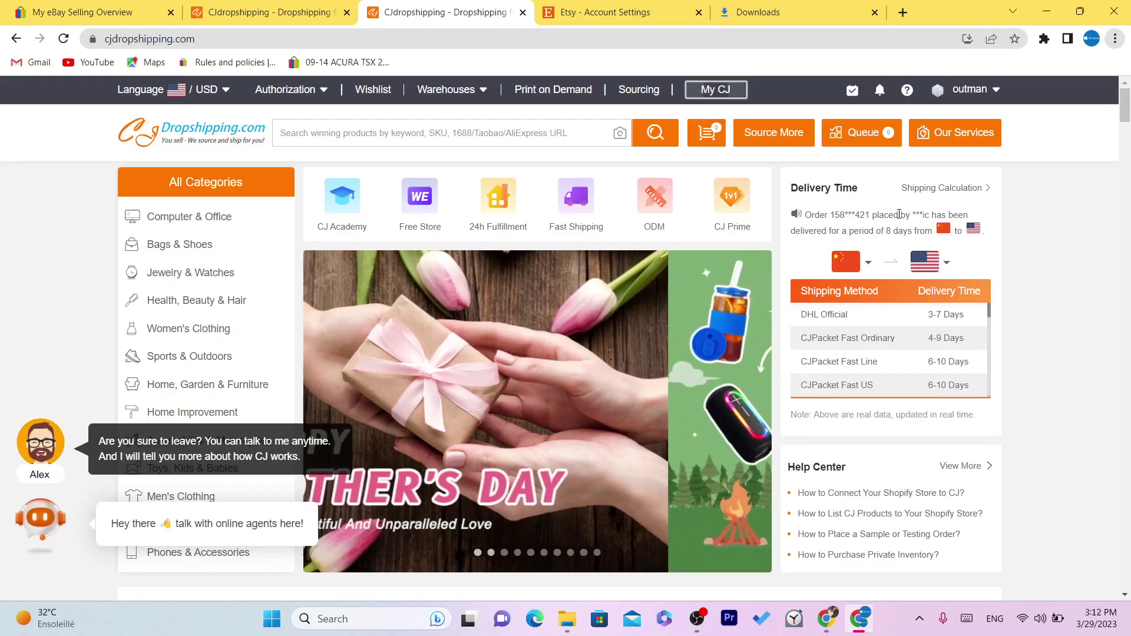
Step: Look through the CJdropshipping home page, covering shipping methods, Trending Products, Video Products, Super Deals and Request for Sourcing
scroll(799, 215, down, 2)
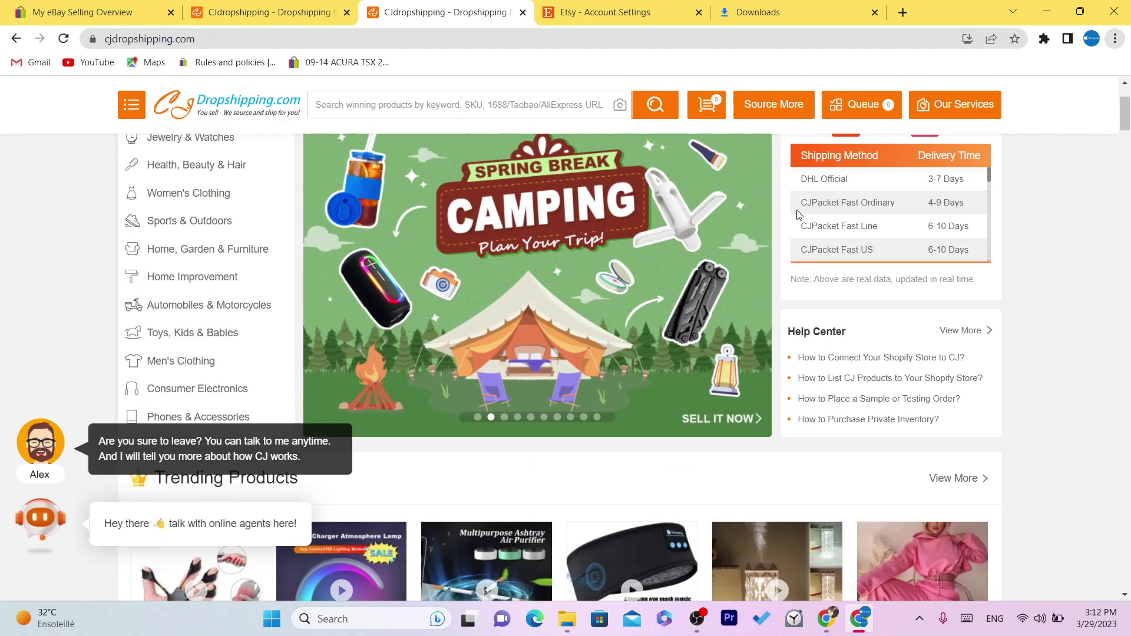
drag(795, 175, 999, 247)
click(1000, 248)
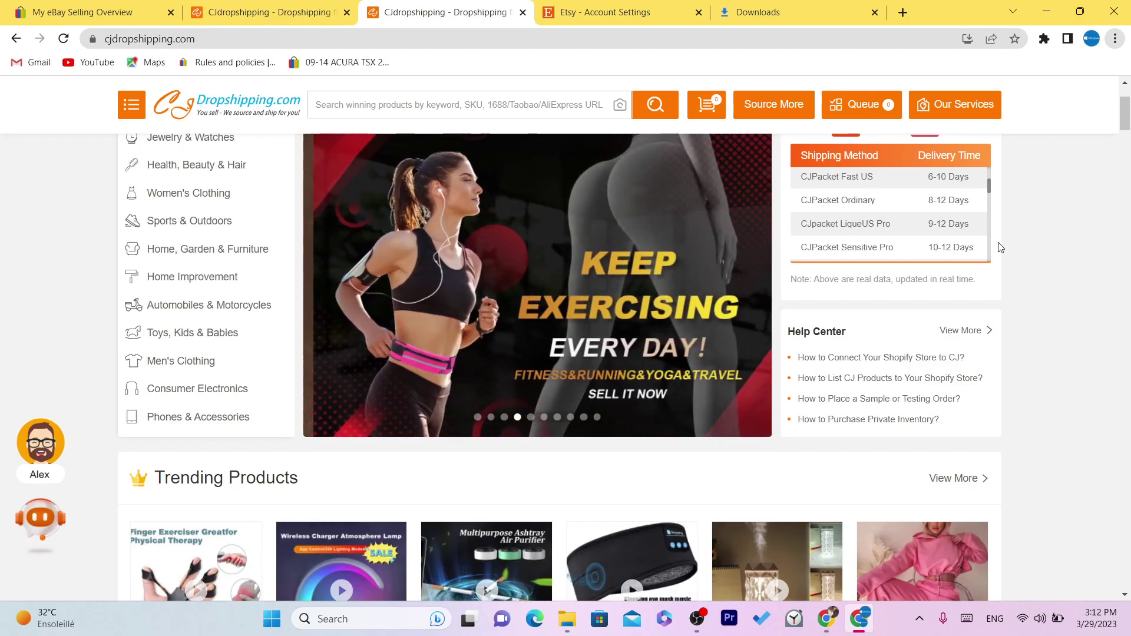
scroll(1110, 135, down, 3)
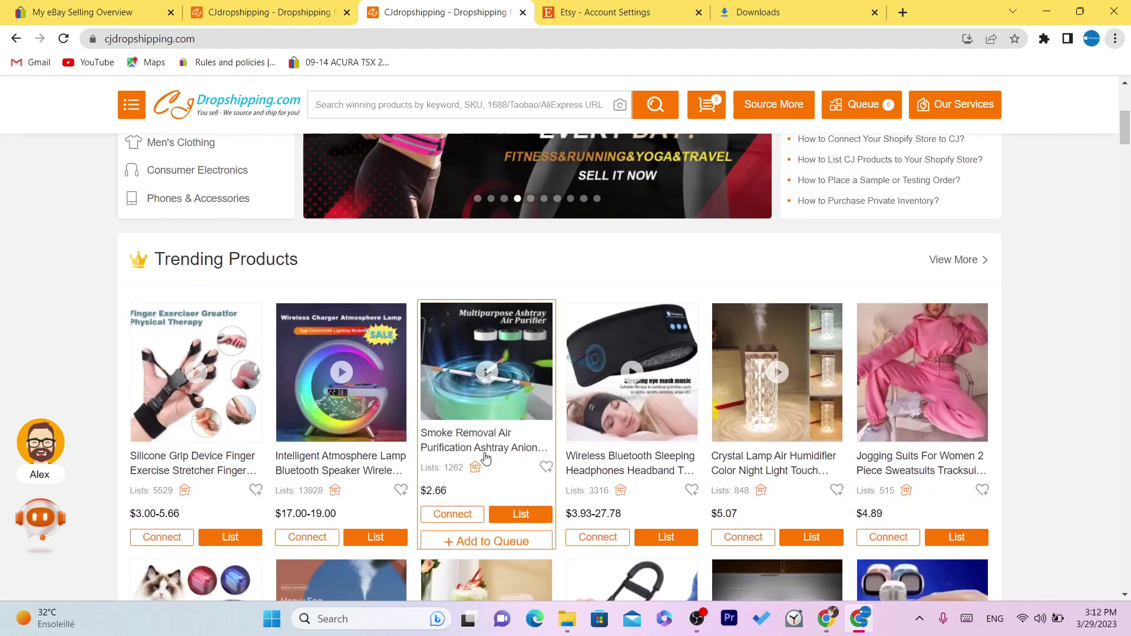
scroll(1128, 143, down, 2)
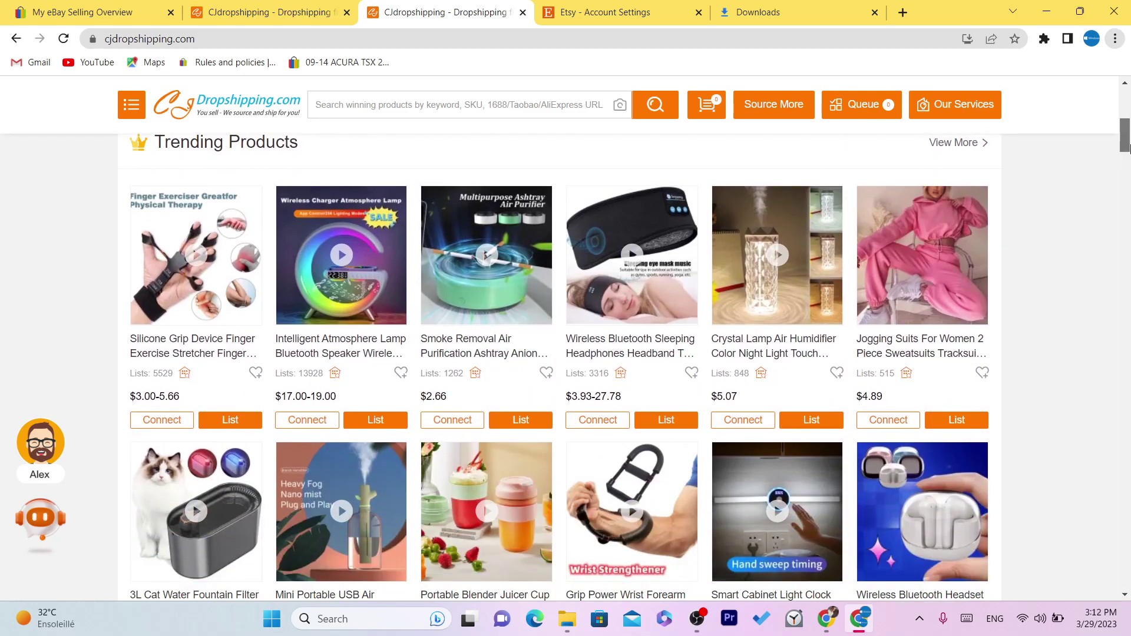
drag(1128, 147, 1129, 206)
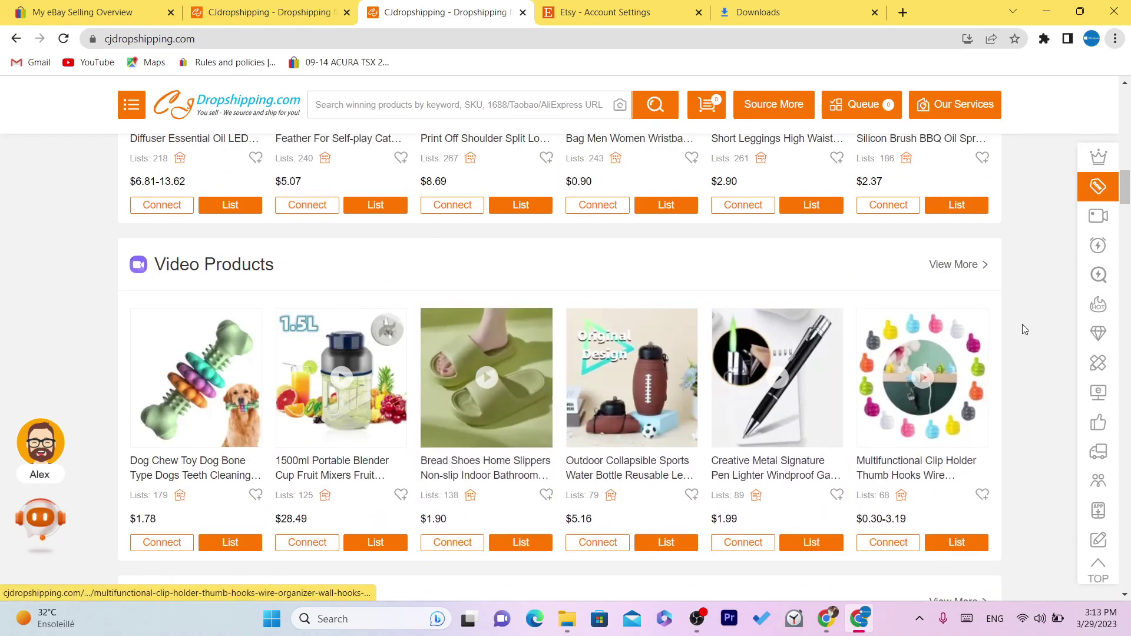
drag(1129, 211, 1129, 218)
scroll(1130, 218, down, 6)
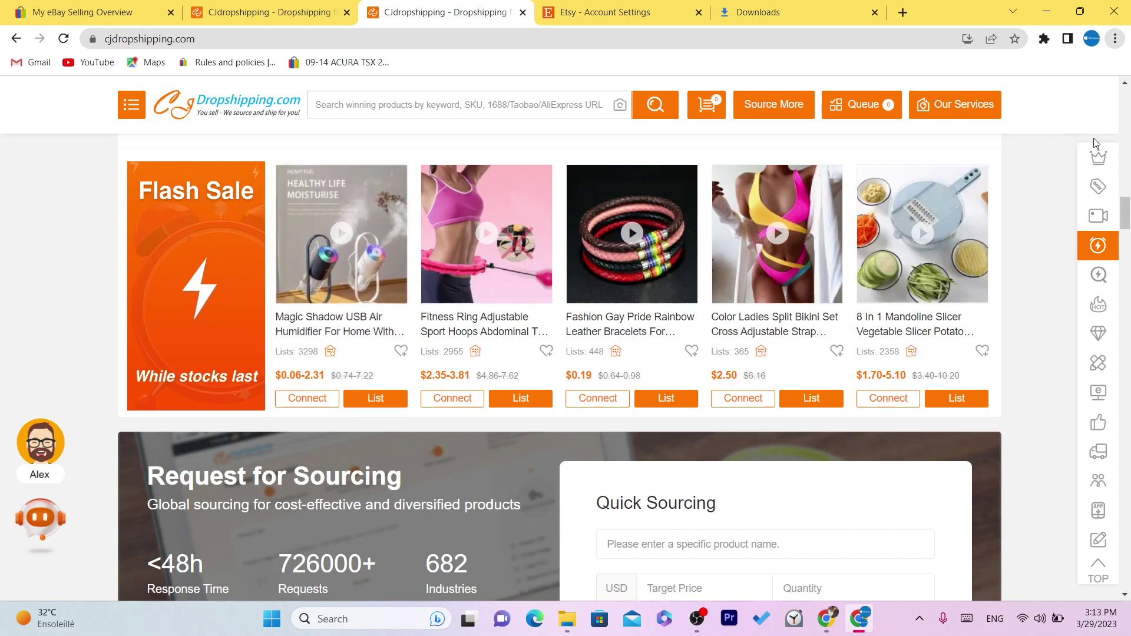
drag(1126, 211, 1127, 220)
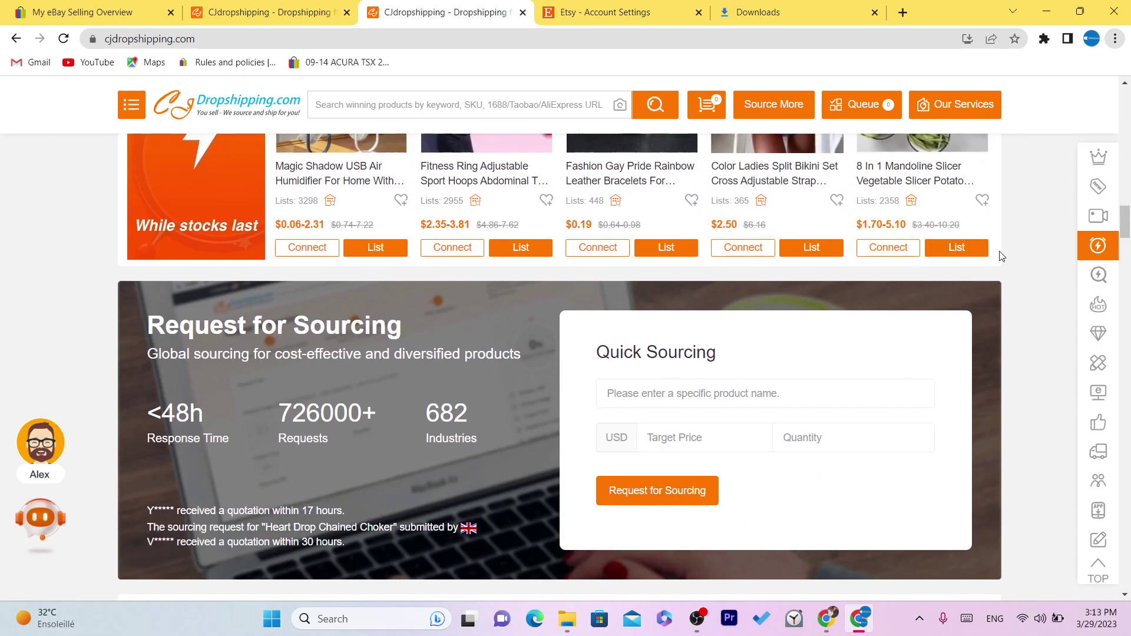
drag(1126, 224, 1127, 211)
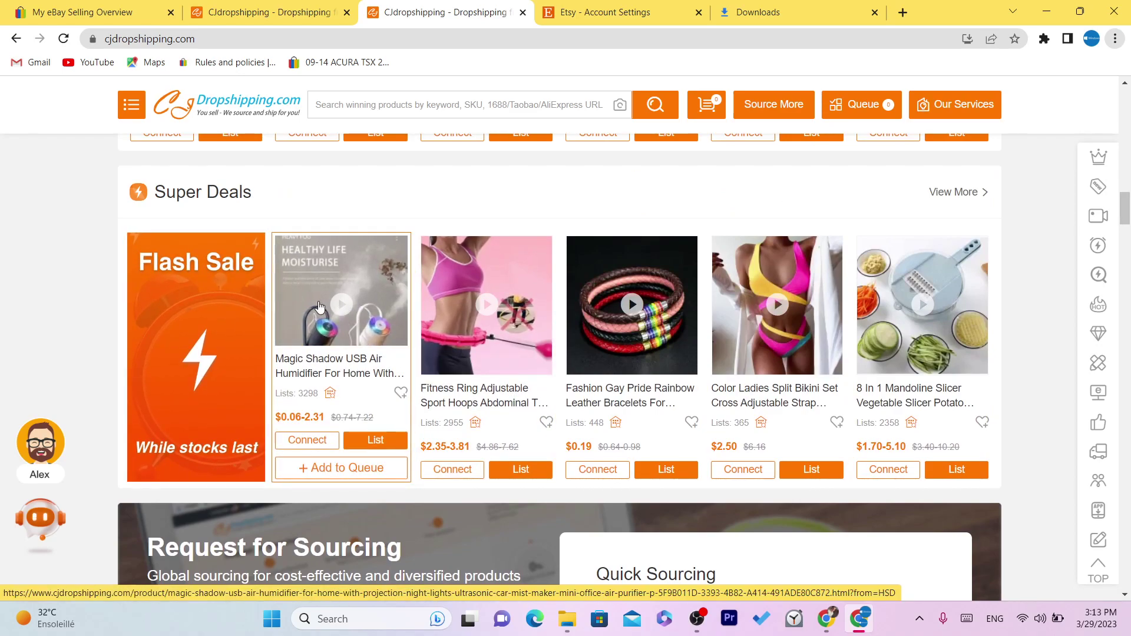
drag(1126, 222, 1128, 118)
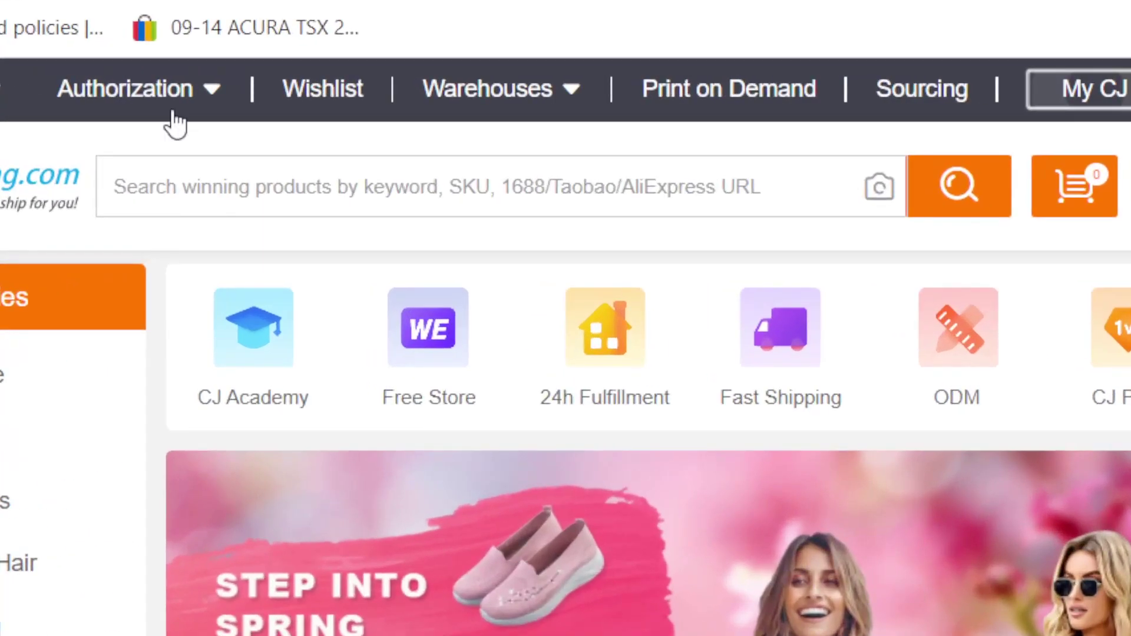
Step: Open the Etsy store authorization page and start adding an Etsy store
mouse_move(303, 96)
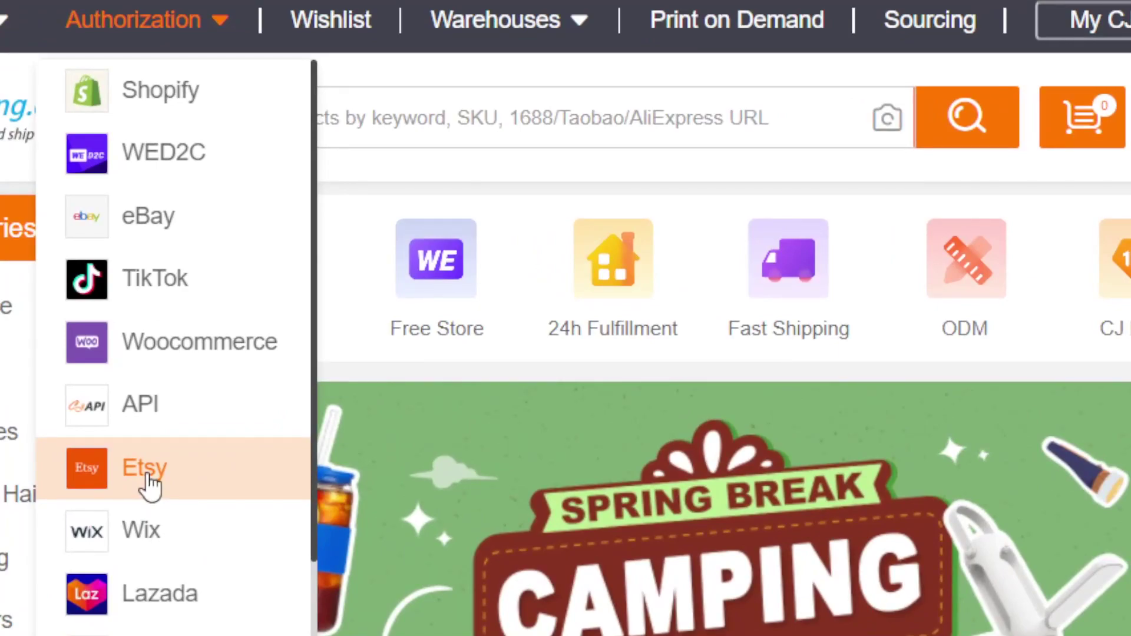
click(150, 483)
click(605, 83)
click(607, 85)
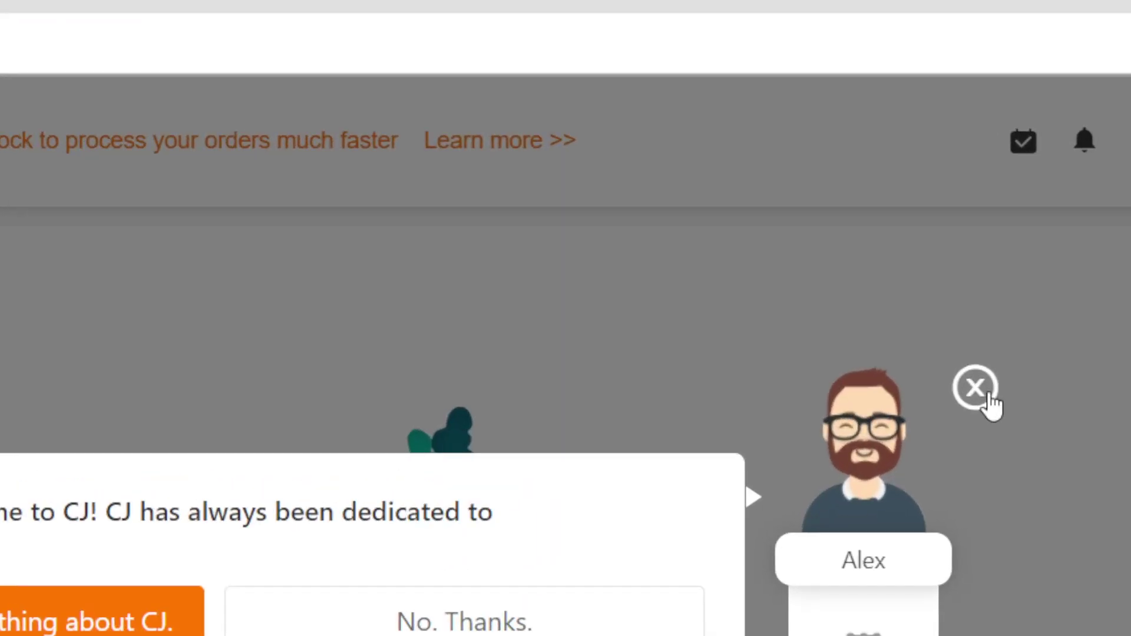
click(904, 216)
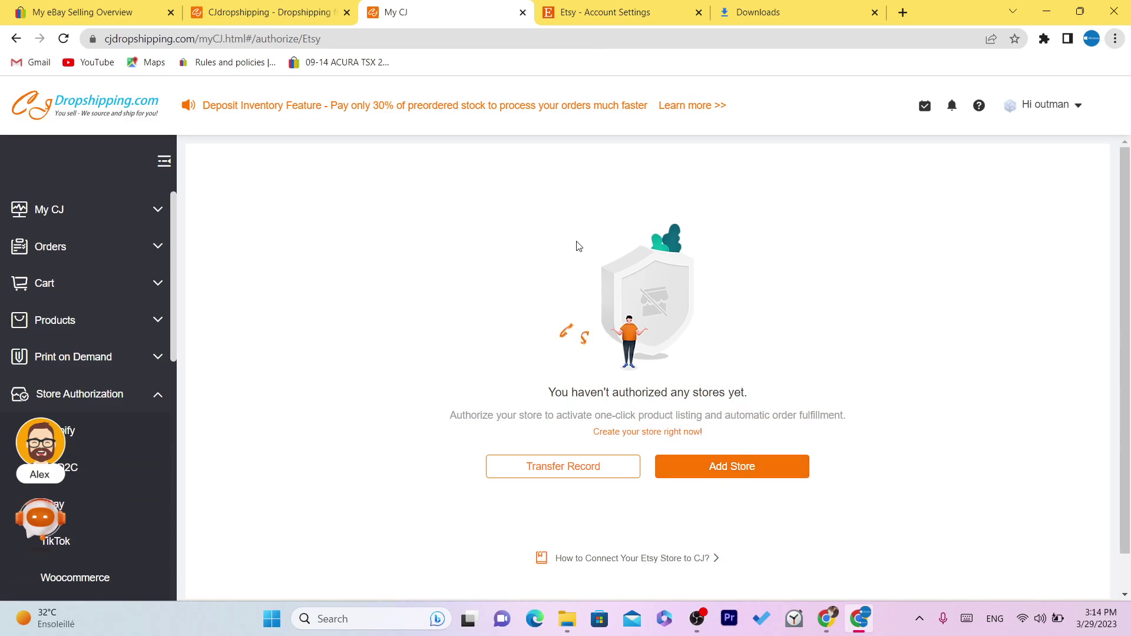
click(459, 50)
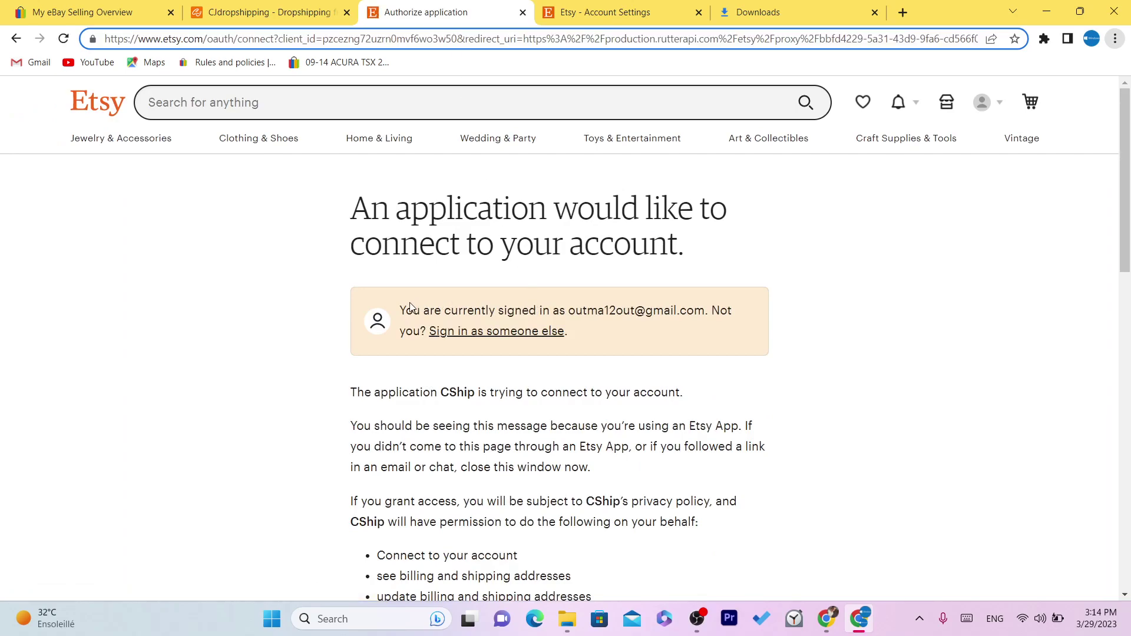
Step: Read the Etsy connection request, including the signed-in account notice and the explanation of the CShip application
drag(411, 307, 565, 312)
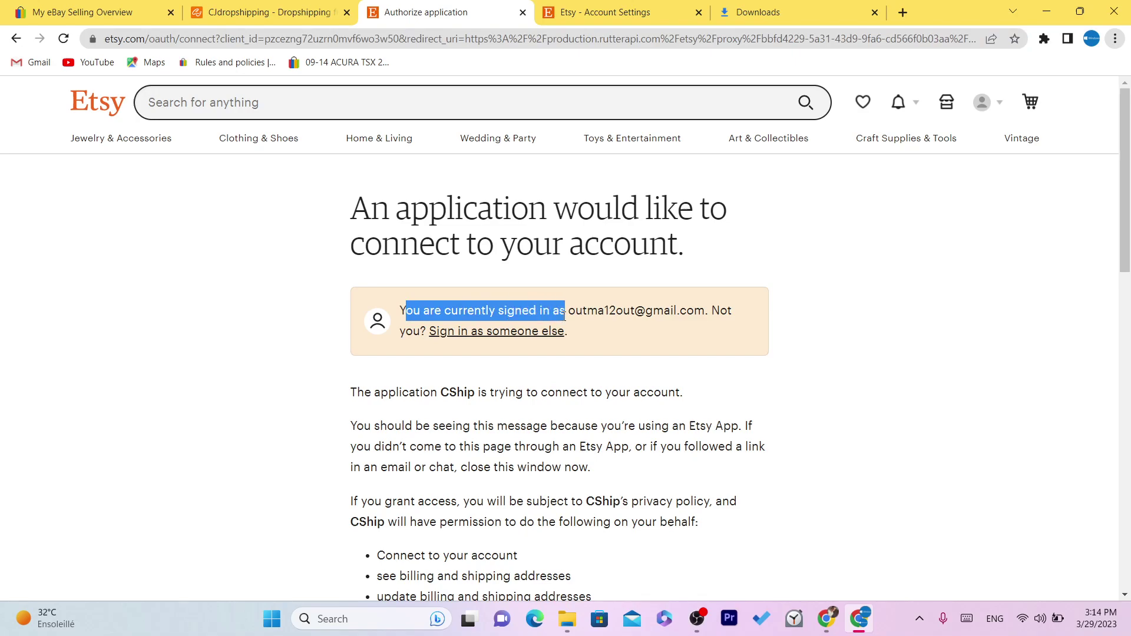
click(657, 315)
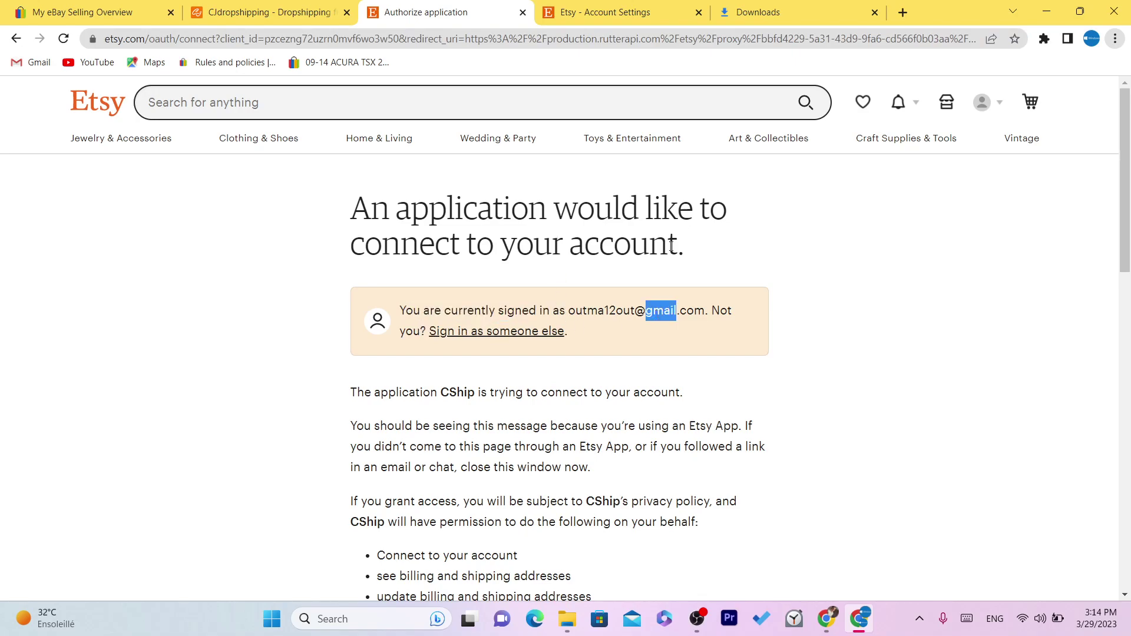
drag(373, 217, 648, 244)
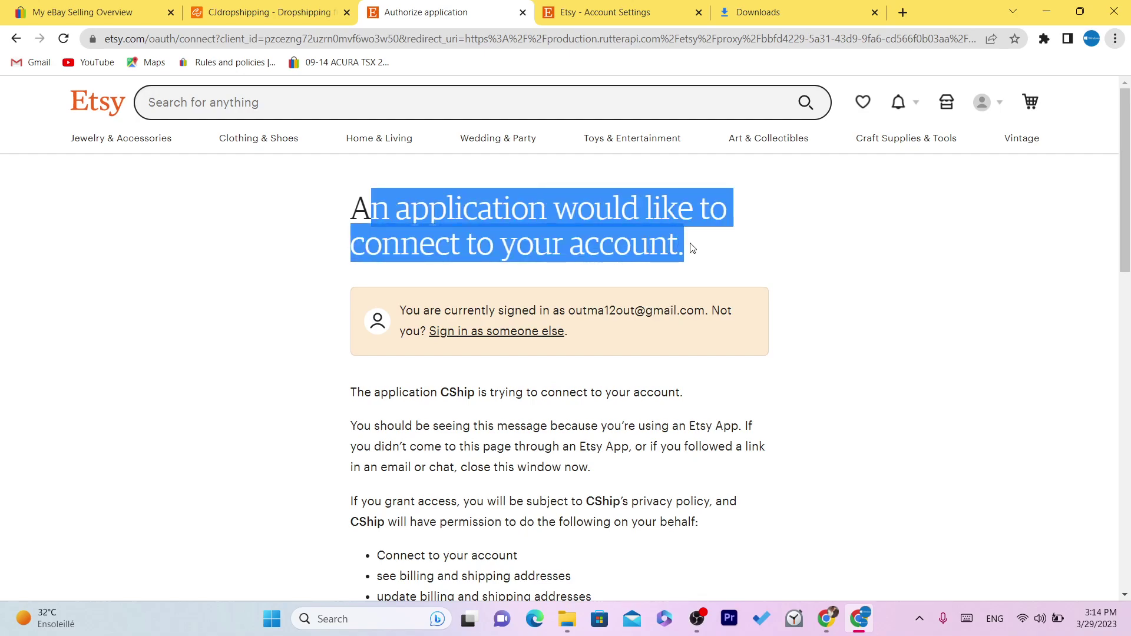
click(554, 252)
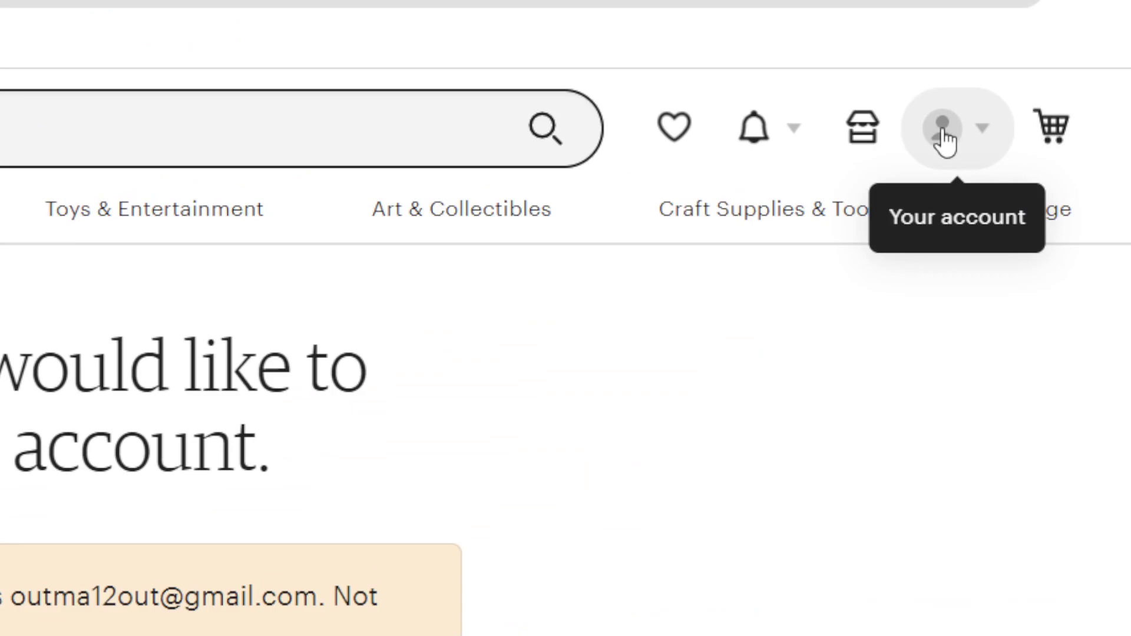
scroll(589, 354, down, 4)
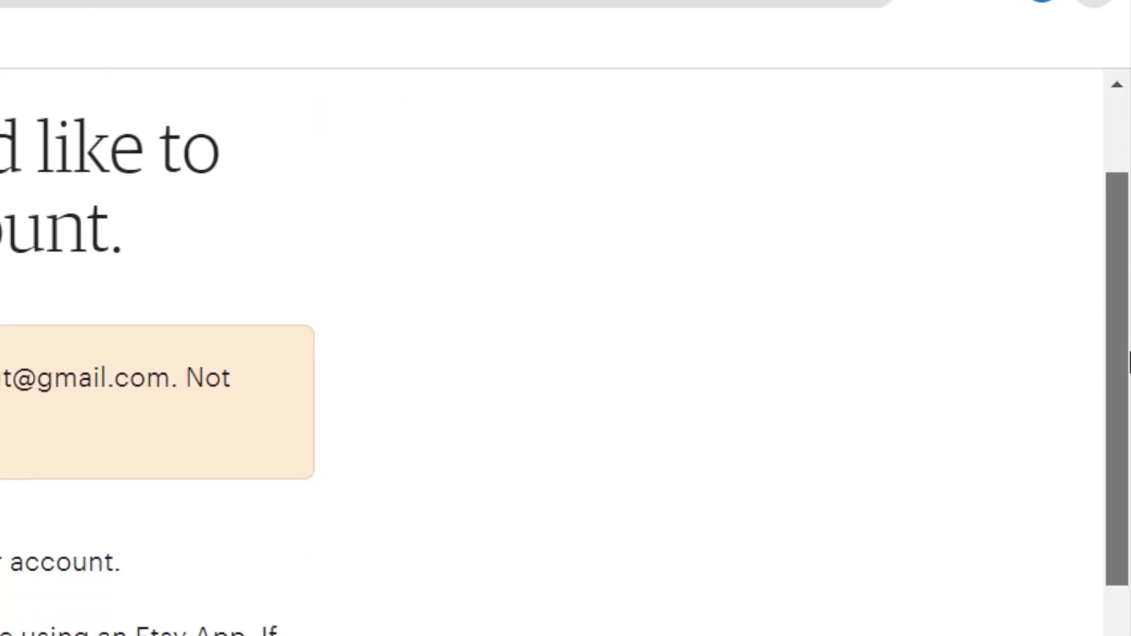
drag(1129, 363, 1122, 457)
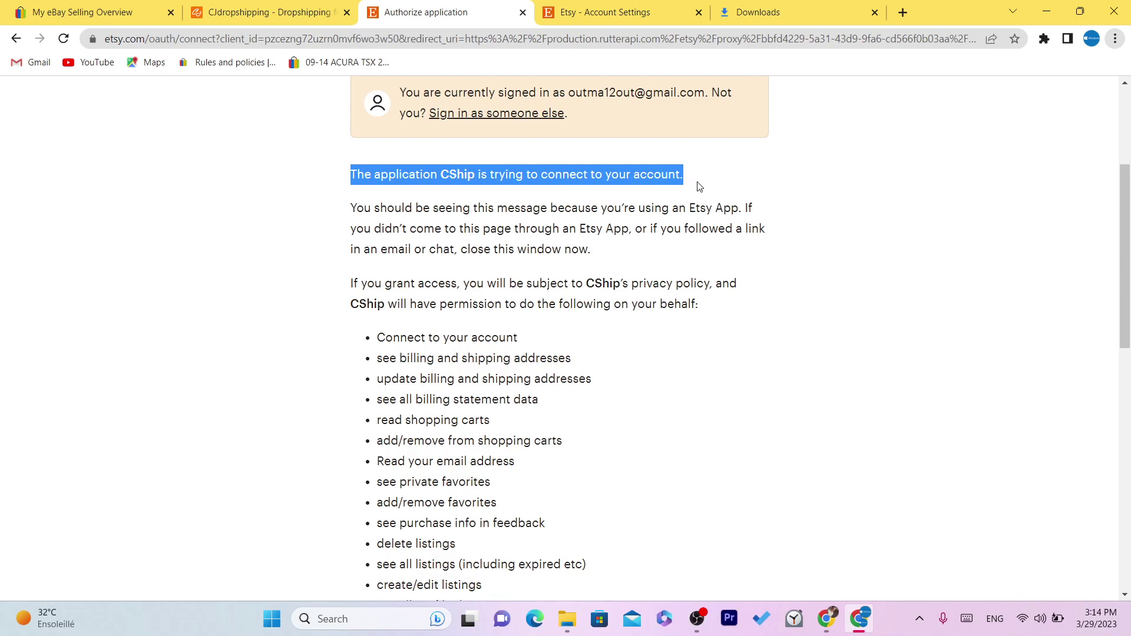
drag(330, 203, 708, 233)
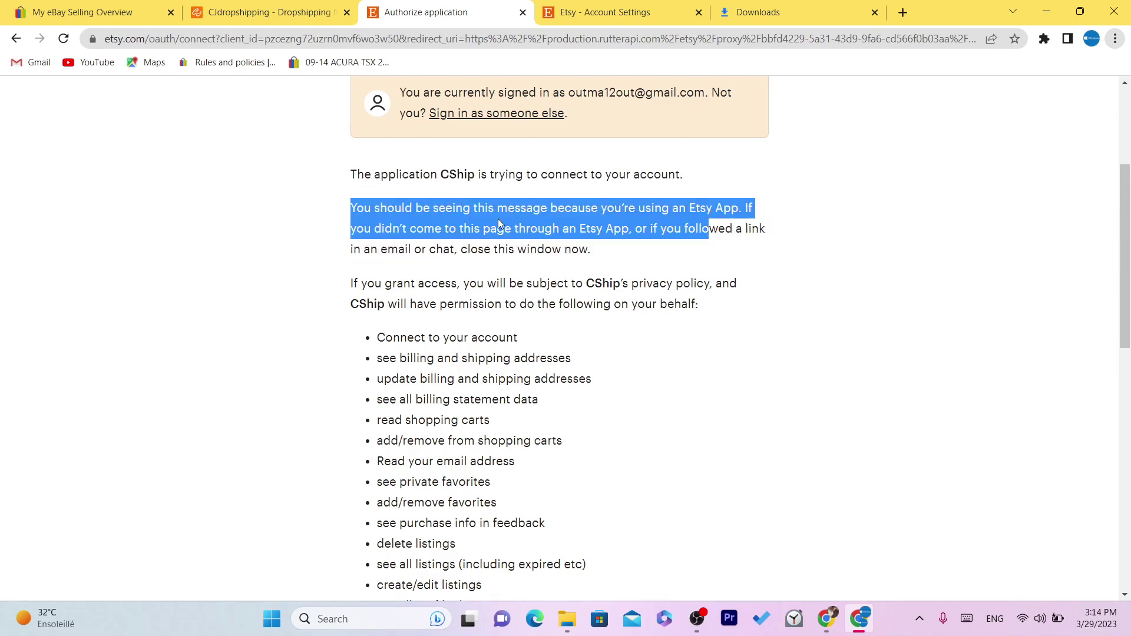
click(572, 226)
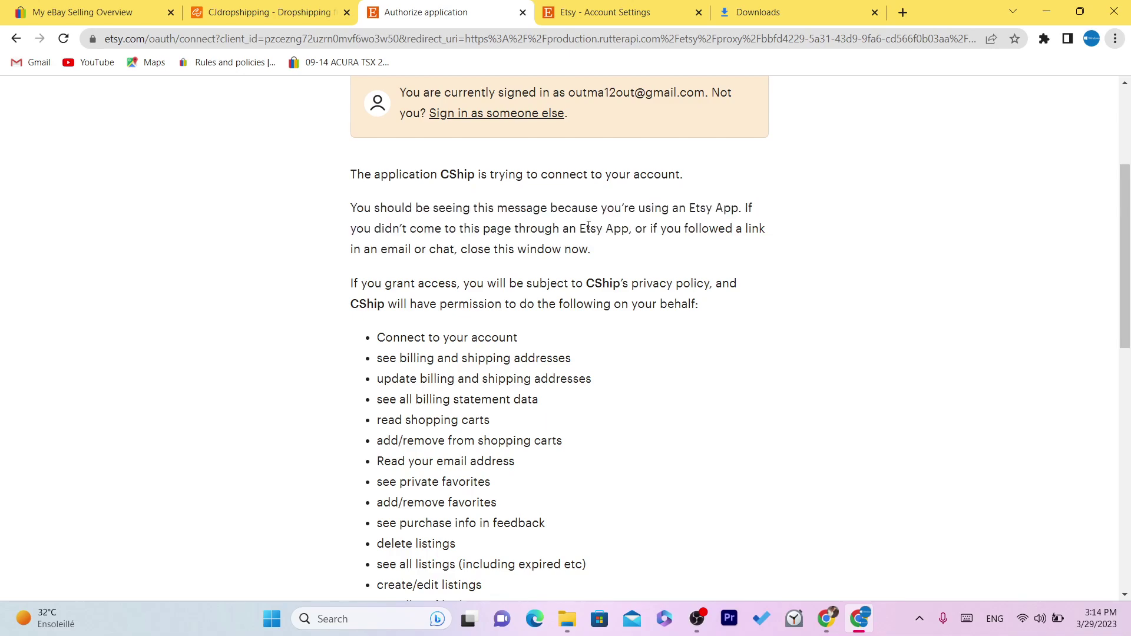
drag(647, 225, 710, 261)
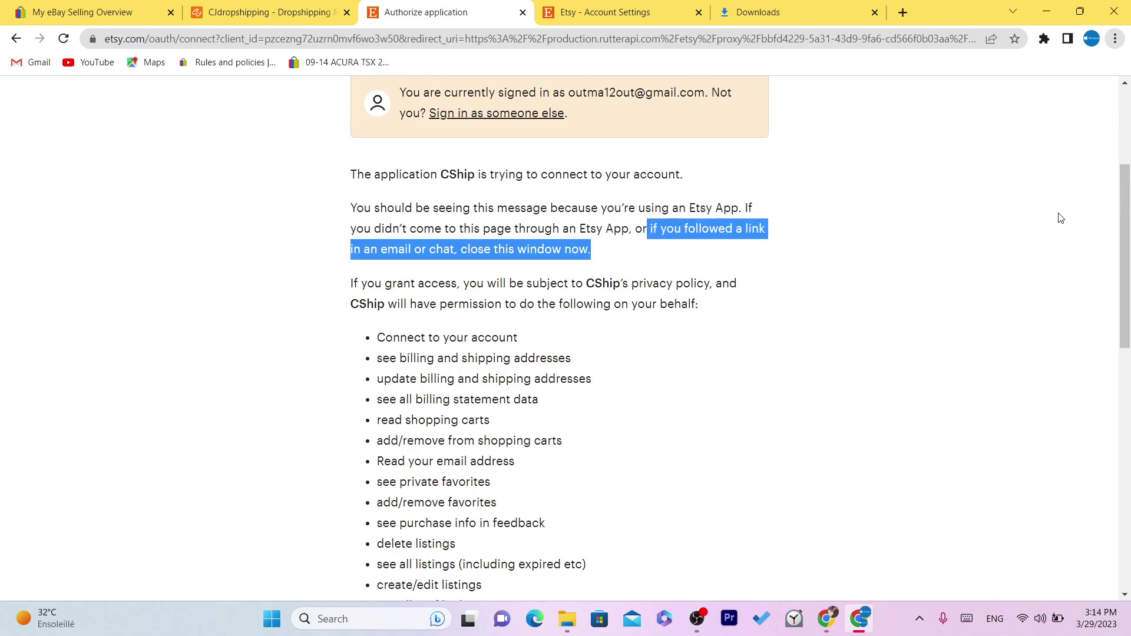
Step: Review the list of permissions CShip requests on the Etsy account, down to the access decision
drag(1125, 206, 1125, 242)
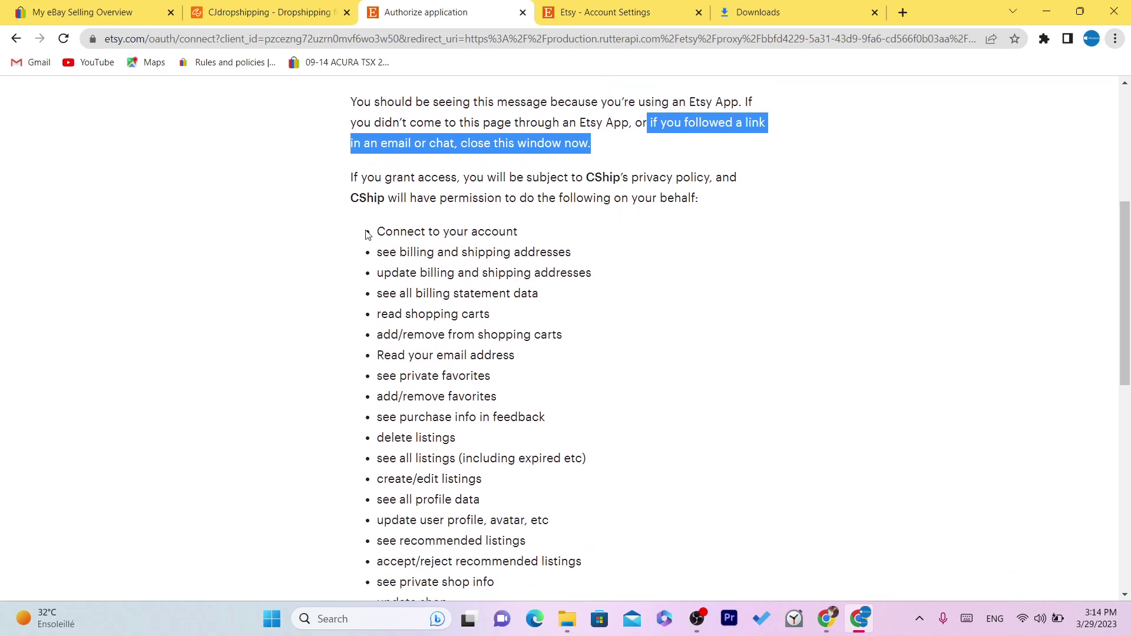
drag(366, 234, 527, 238)
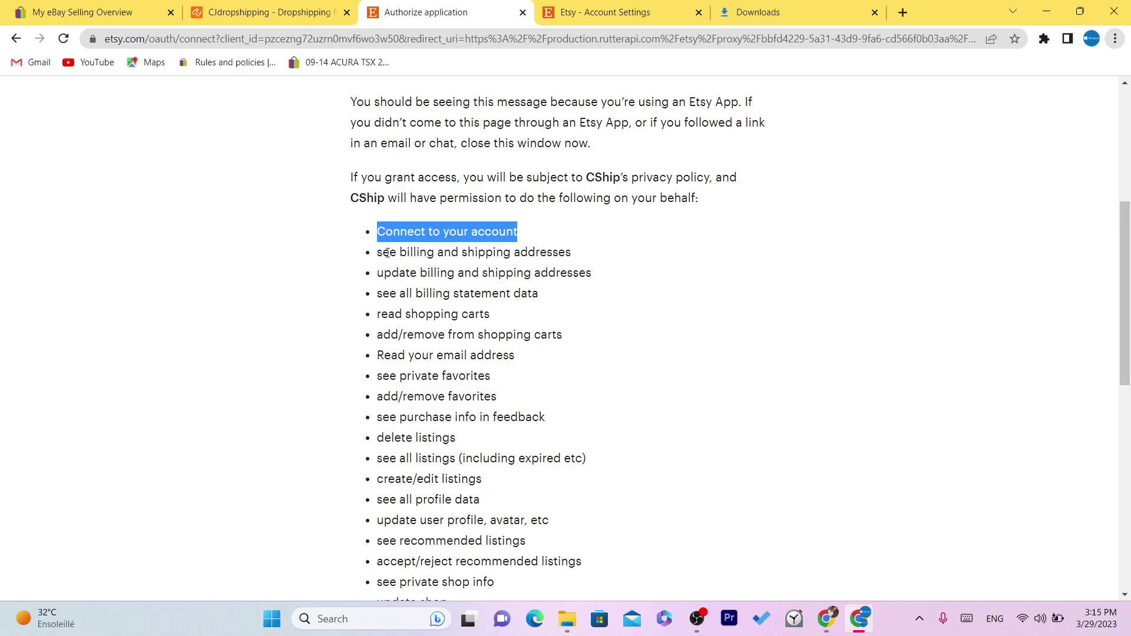
drag(377, 253, 422, 253)
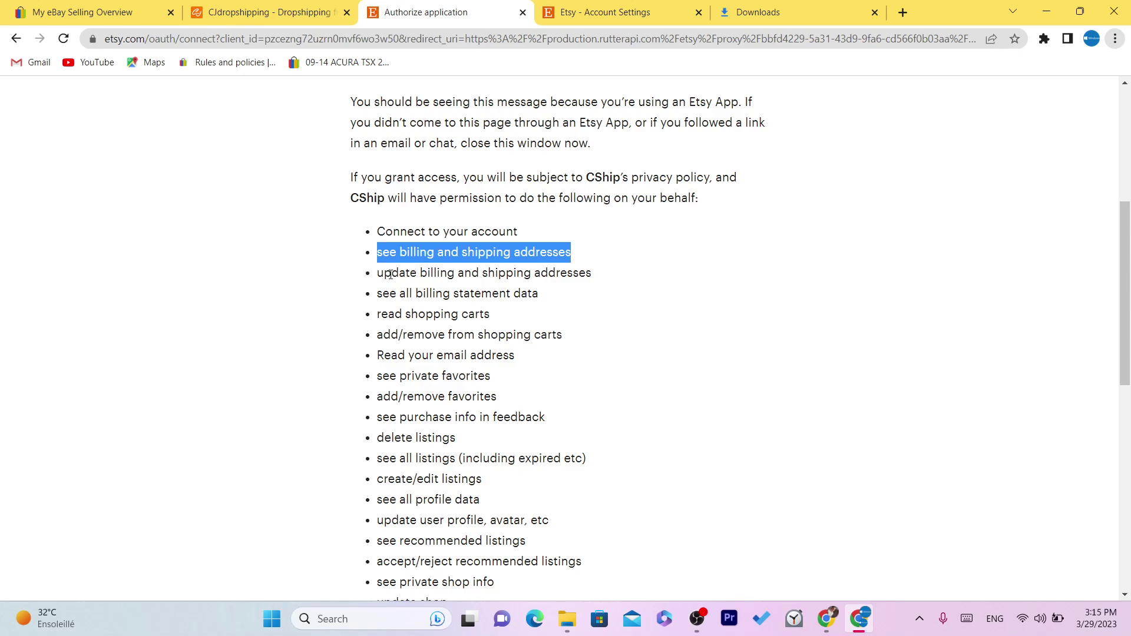
drag(382, 275, 592, 277)
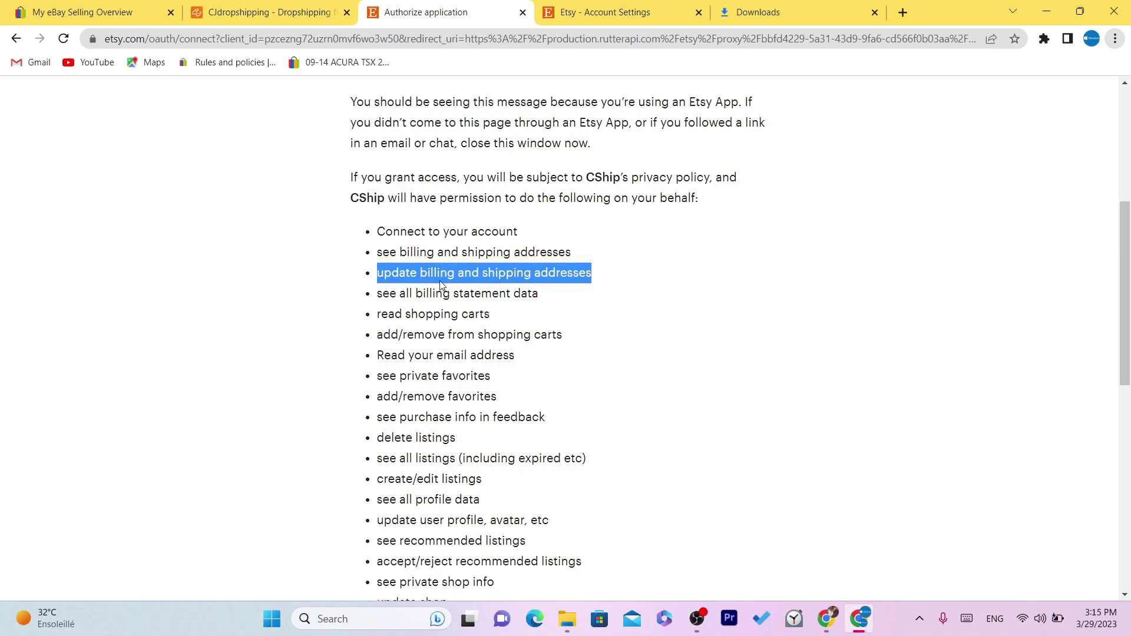
drag(381, 291, 563, 300)
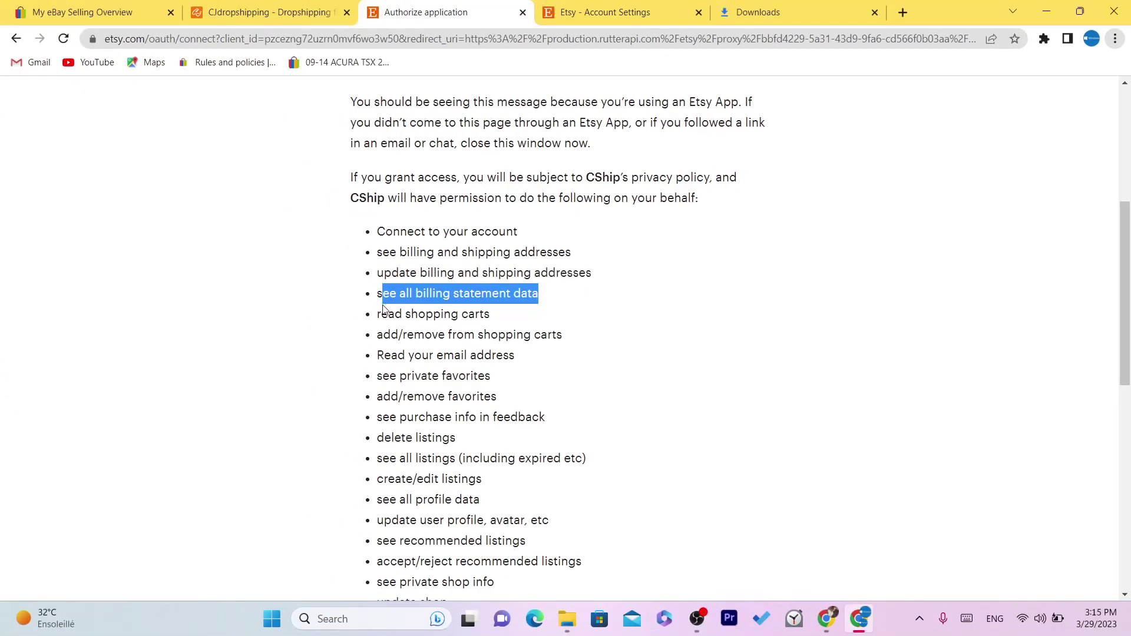
drag(378, 314, 513, 317)
drag(377, 339, 593, 327)
click(593, 327)
scroll(483, 330, down, 5)
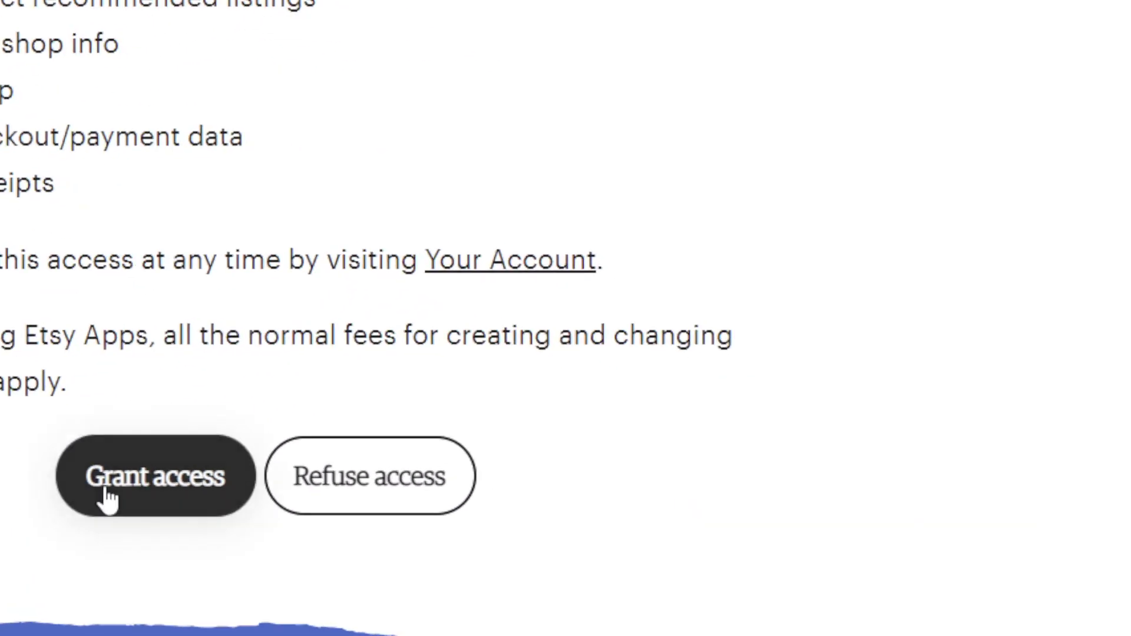
Step: Grant CShip access to the Etsy account and dismiss the assistant pop-up on the CJdropshipping authorization page
click(150, 484)
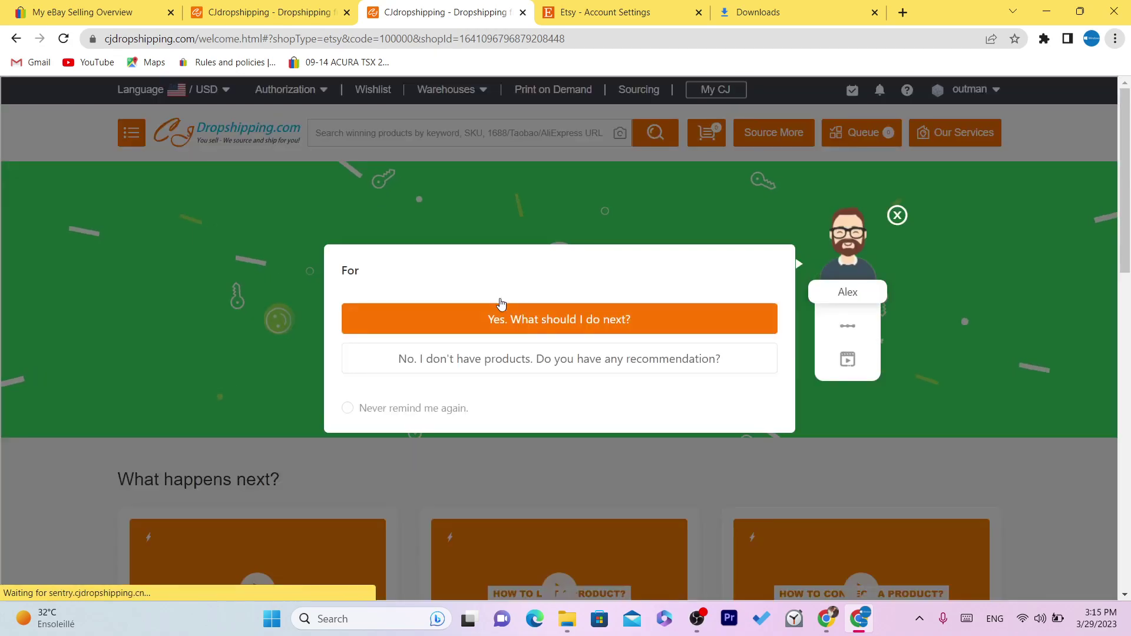
click(897, 215)
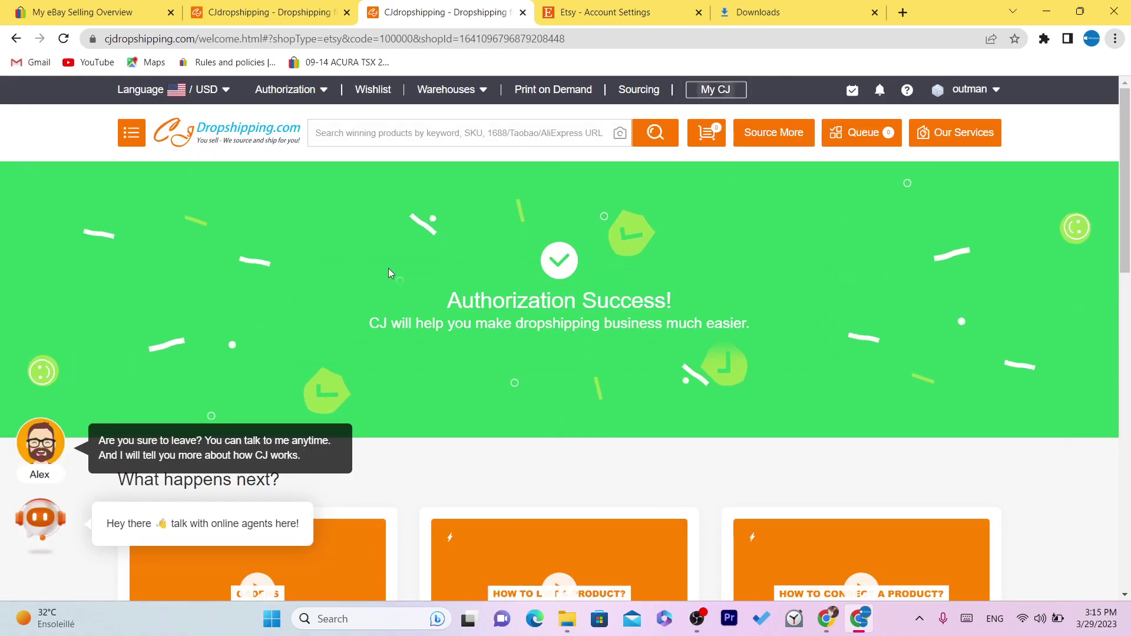
drag(388, 267, 734, 302)
click(798, 335)
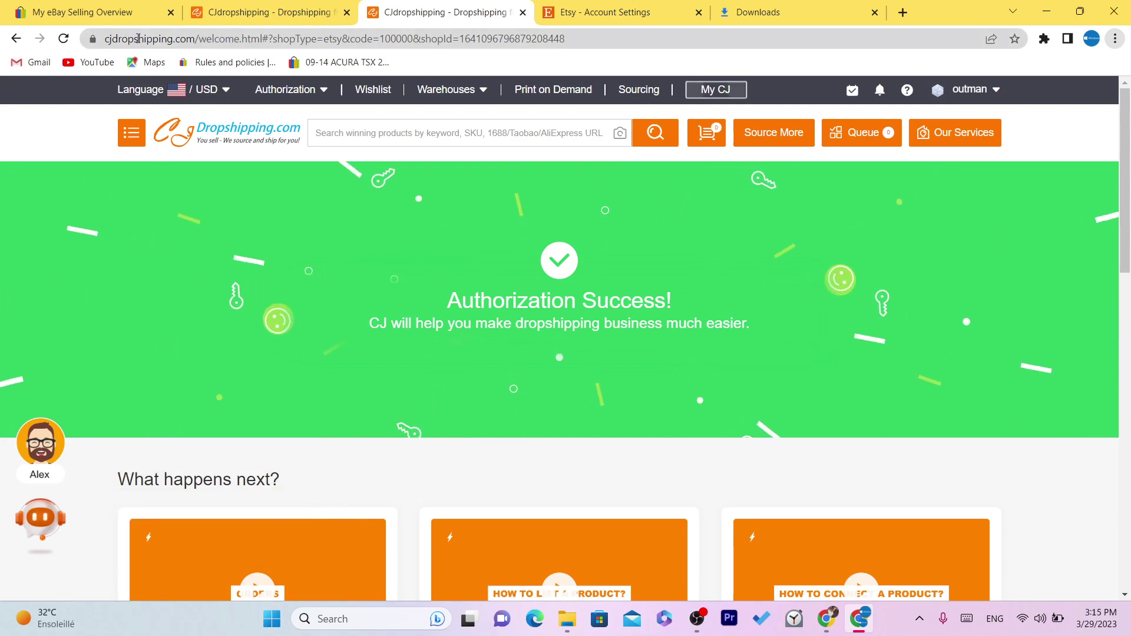
Step: Switch to the Etsy account settings, check the account menu, and open the shop's listing creation page
click(644, 7)
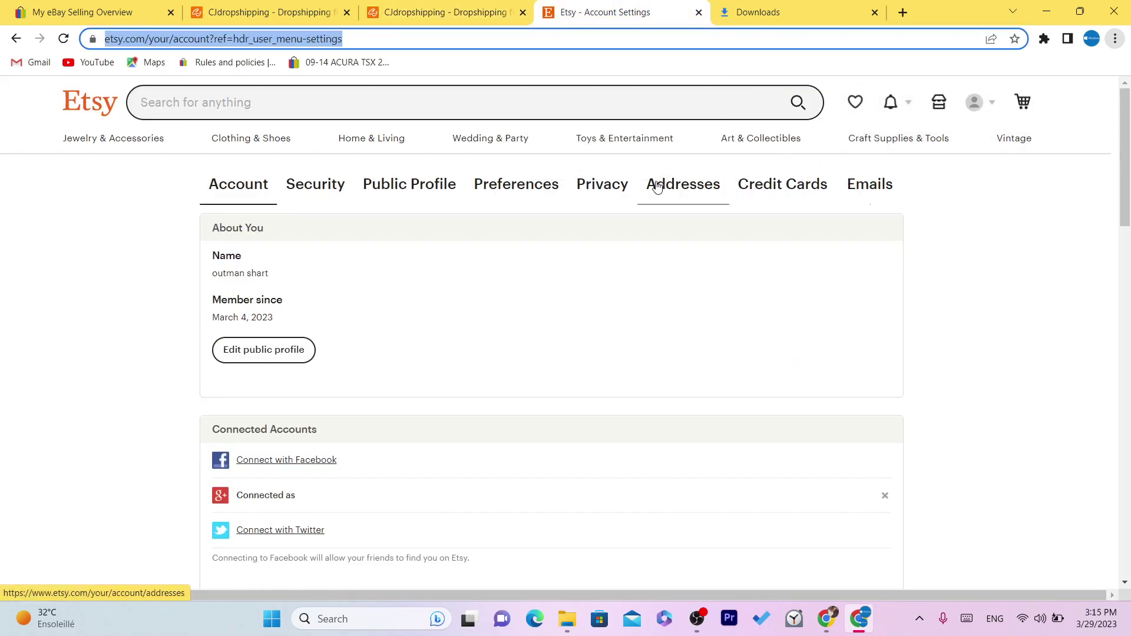
click(272, 234)
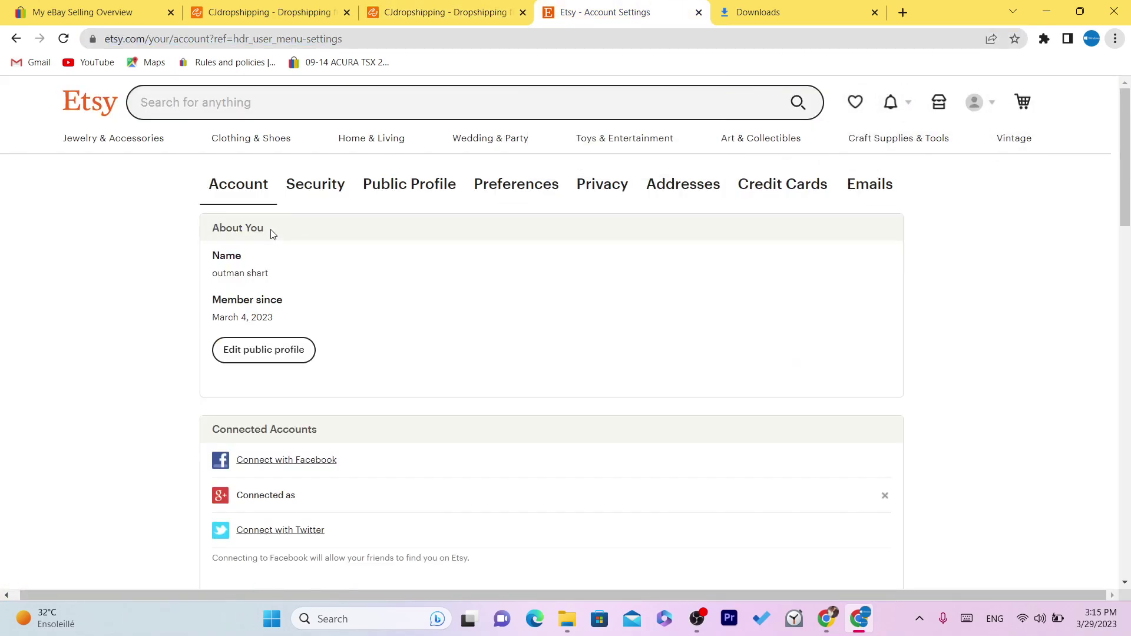
click(975, 102)
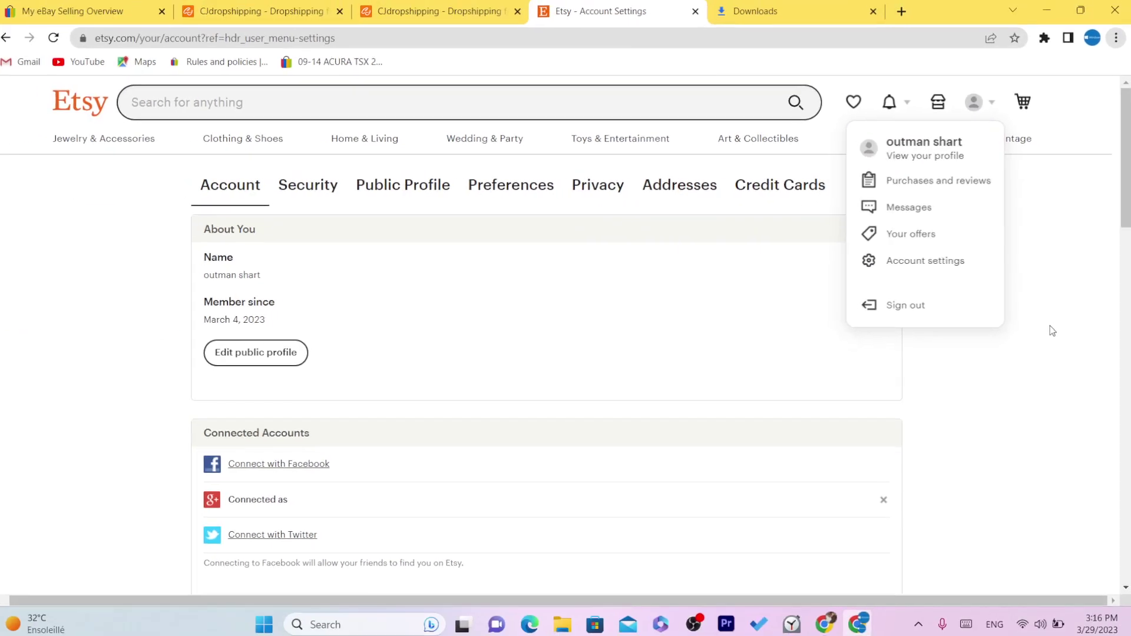
click(1061, 570)
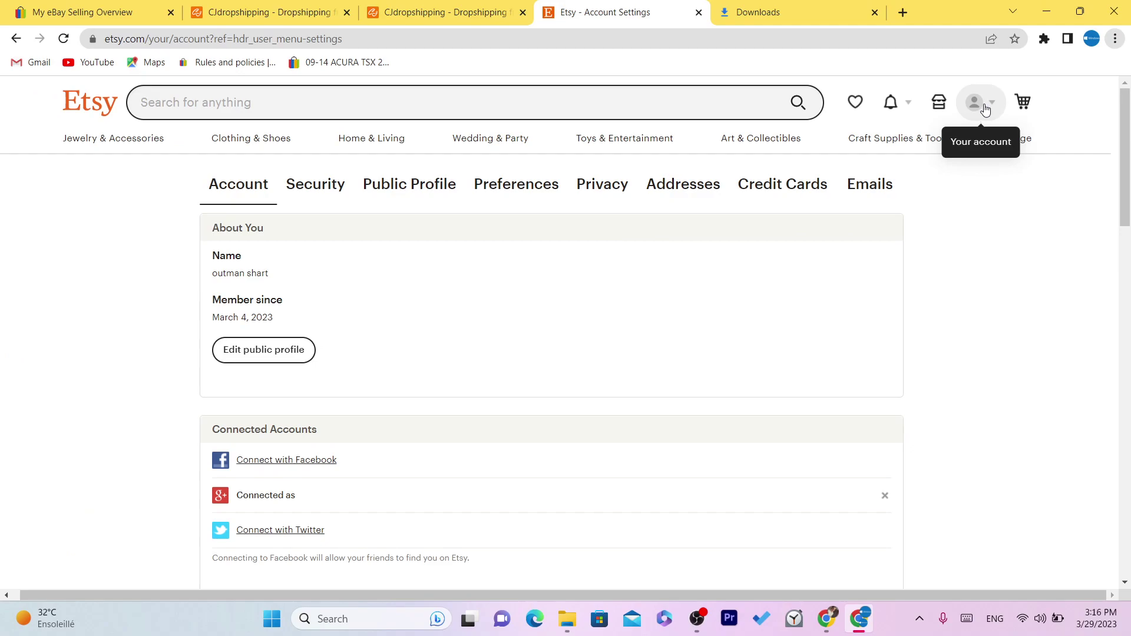
click(901, 60)
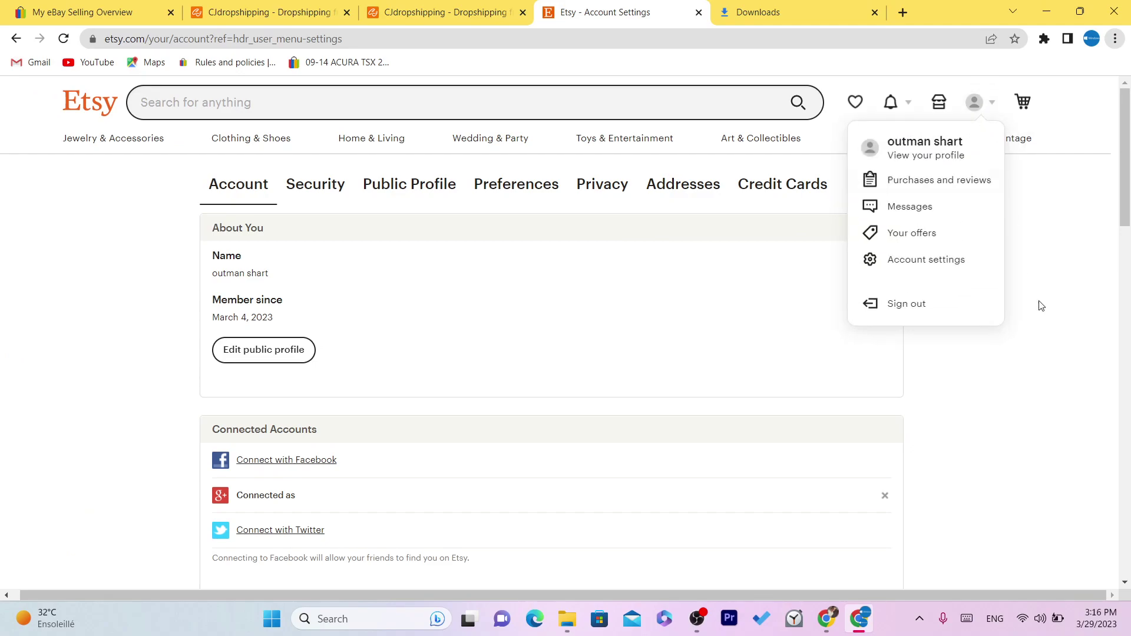
click(938, 102)
click(600, 40)
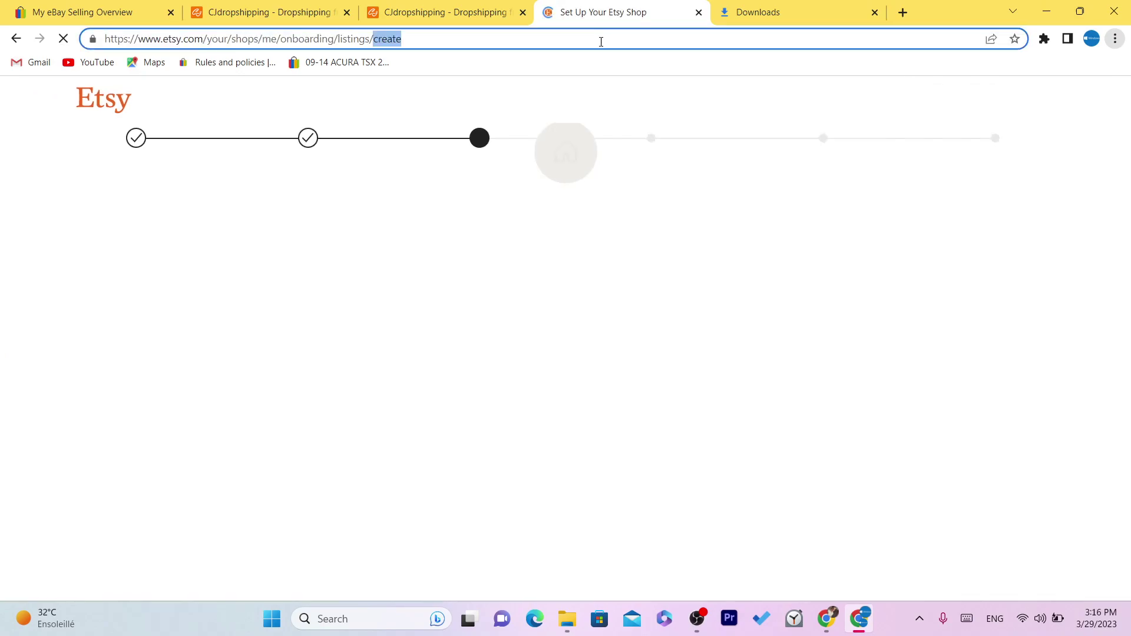
Step: Examine the Etsy Create a listing page, from its introduction and photo slots through production partners, tags and materials
drag(1129, 143, 1128, 152)
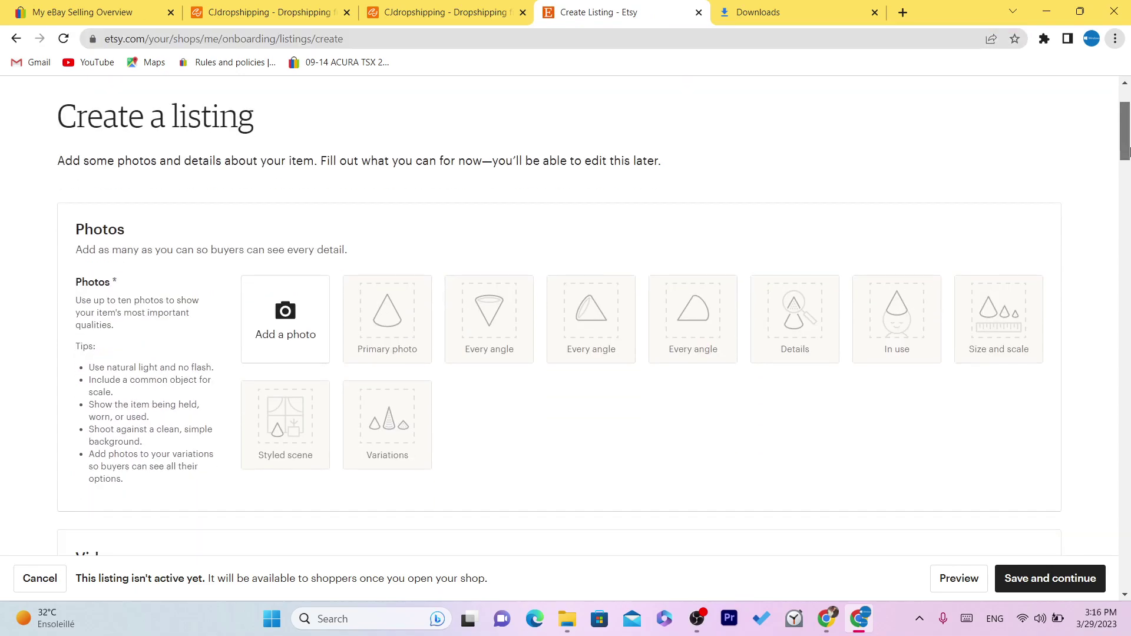
triple_click(421, 155)
mouse_move(1128, 107)
mouse_down()
mouse_move(1128, 129)
mouse_move(1128, 93)
mouse_up()
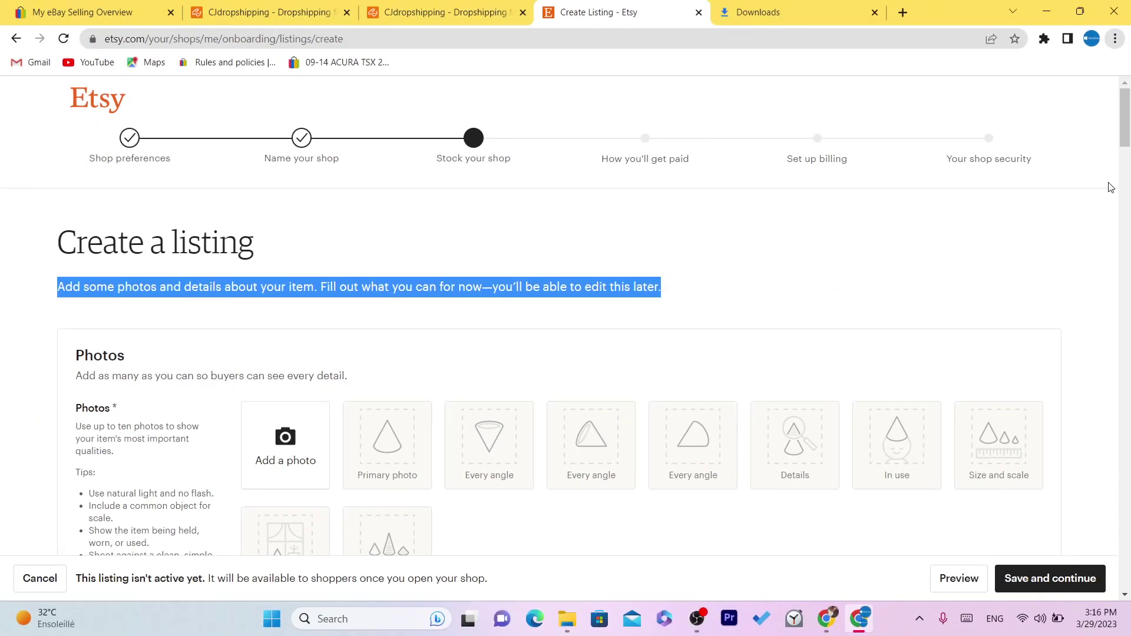
mouse_move(1125, 129)
mouse_down()
mouse_move(1128, 497)
mouse_move(1099, 316)
mouse_move(1126, 218)
mouse_move(1126, 122)
mouse_up()
click(613, 291)
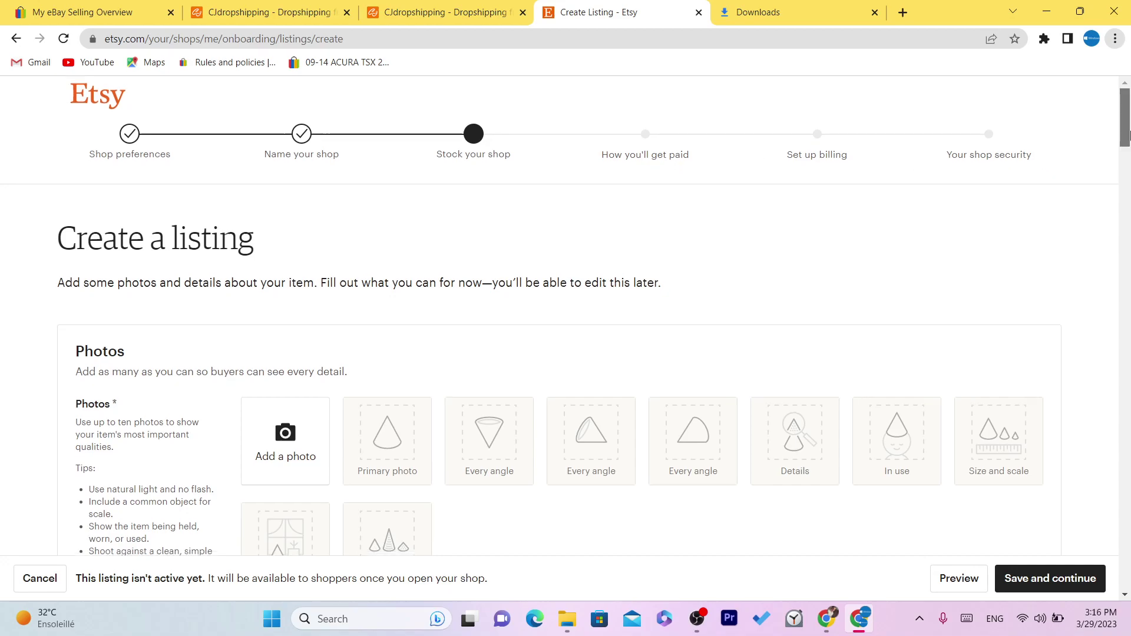
scroll(978, 234, down, 15)
scroll(978, 234, down, 10)
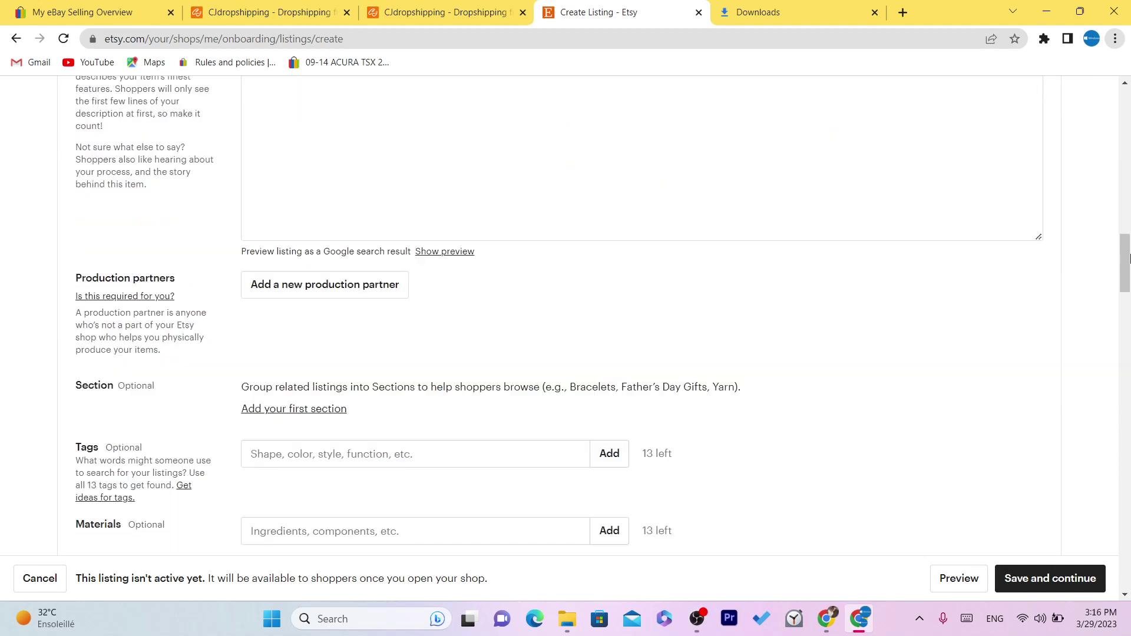
drag(1127, 292, 1094, 124)
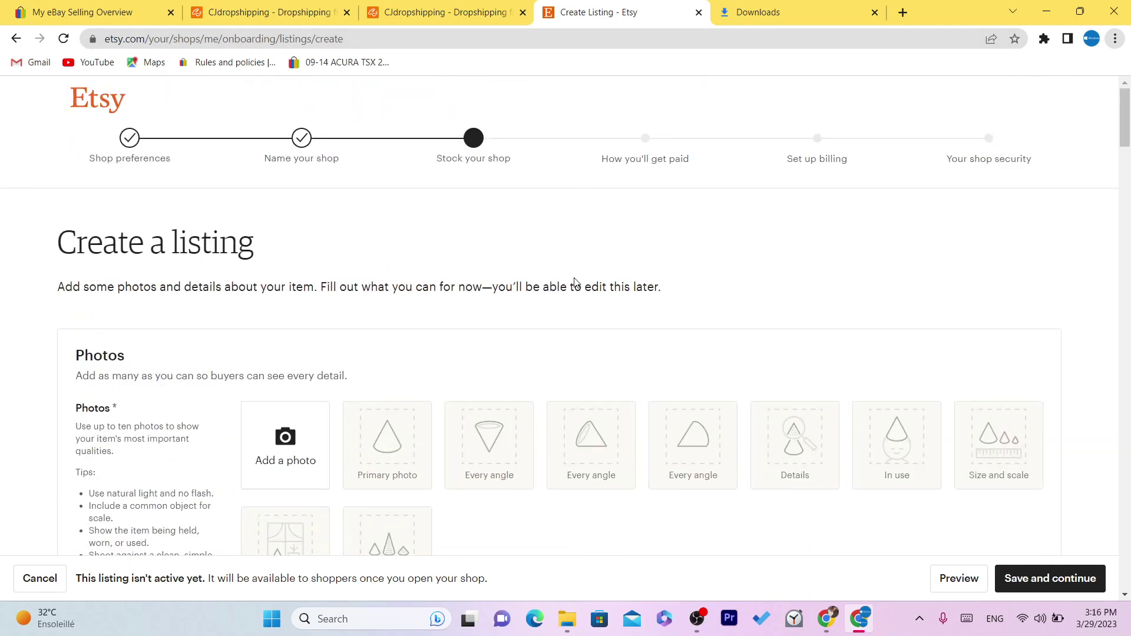
Step: Return to the CJdropshipping authorization page, start listing CJ products to the store, and dismiss the assistant pop-up
click(498, 7)
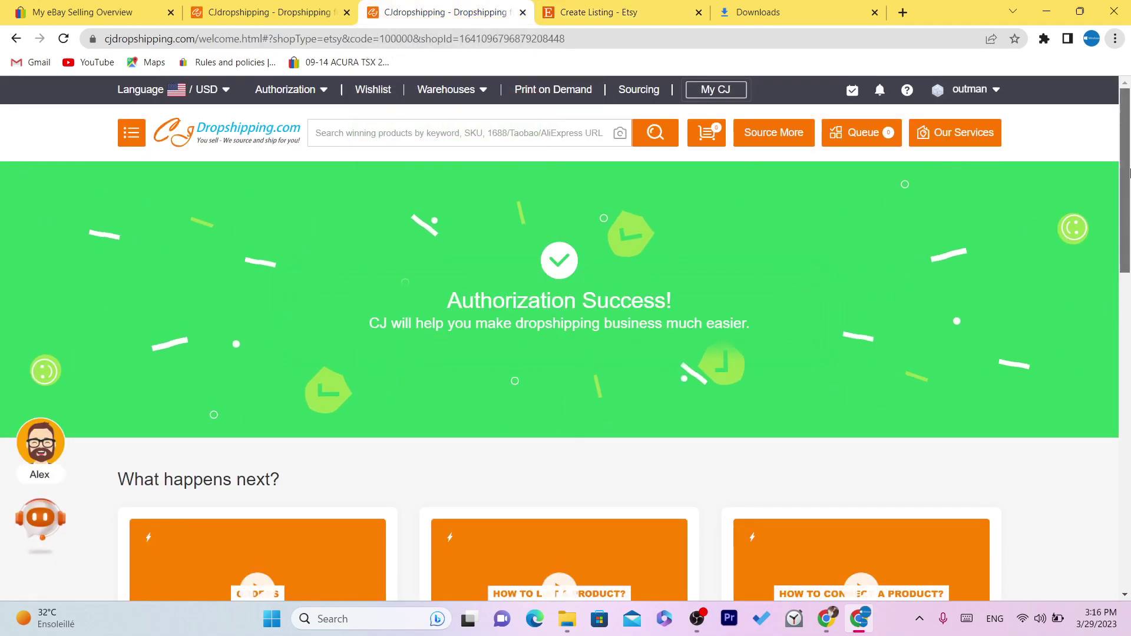
scroll(451, 237, down, 5)
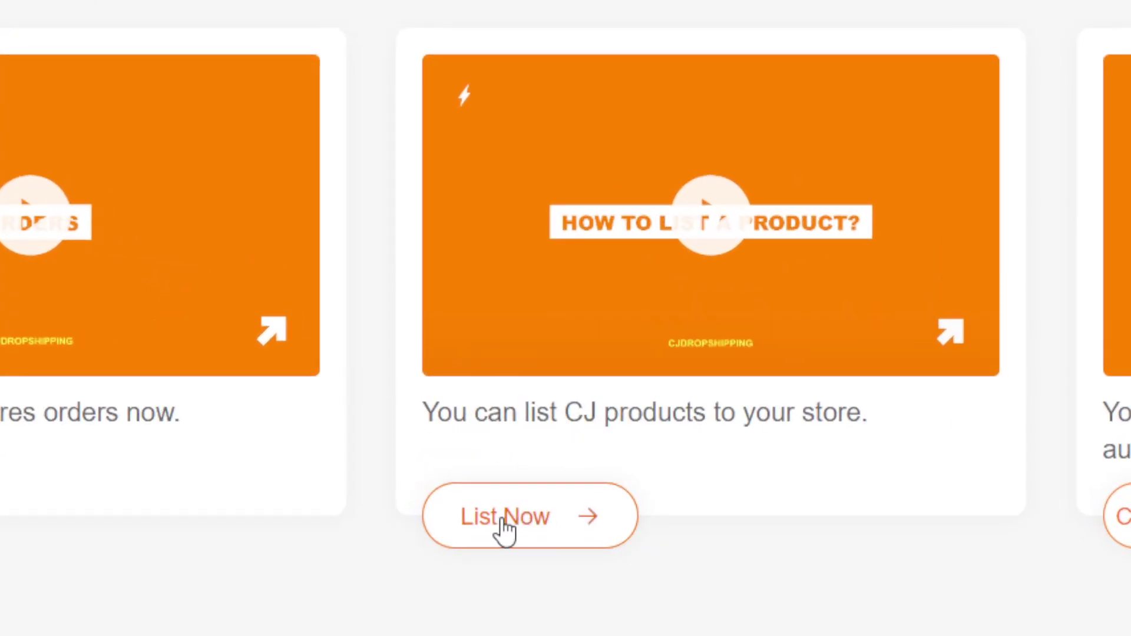
click(528, 524)
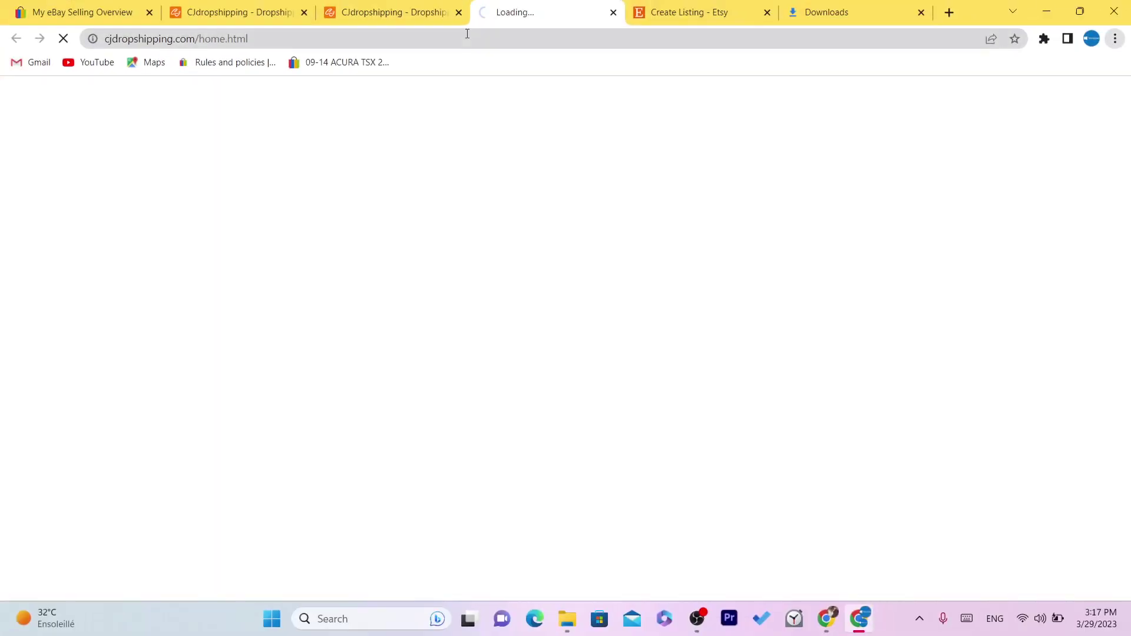
click(563, 39)
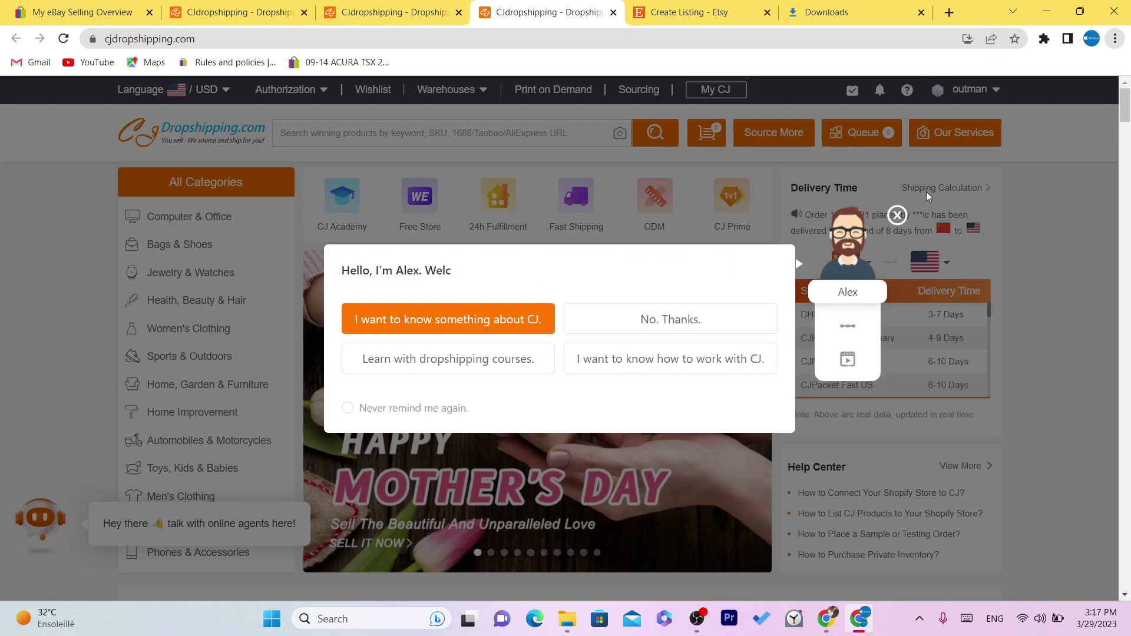
click(897, 217)
Step: Open the rainbow leather bracelet from the Flash Sale products and review its fees, shipping options and listing actions
scroll(1127, 147, down, 10)
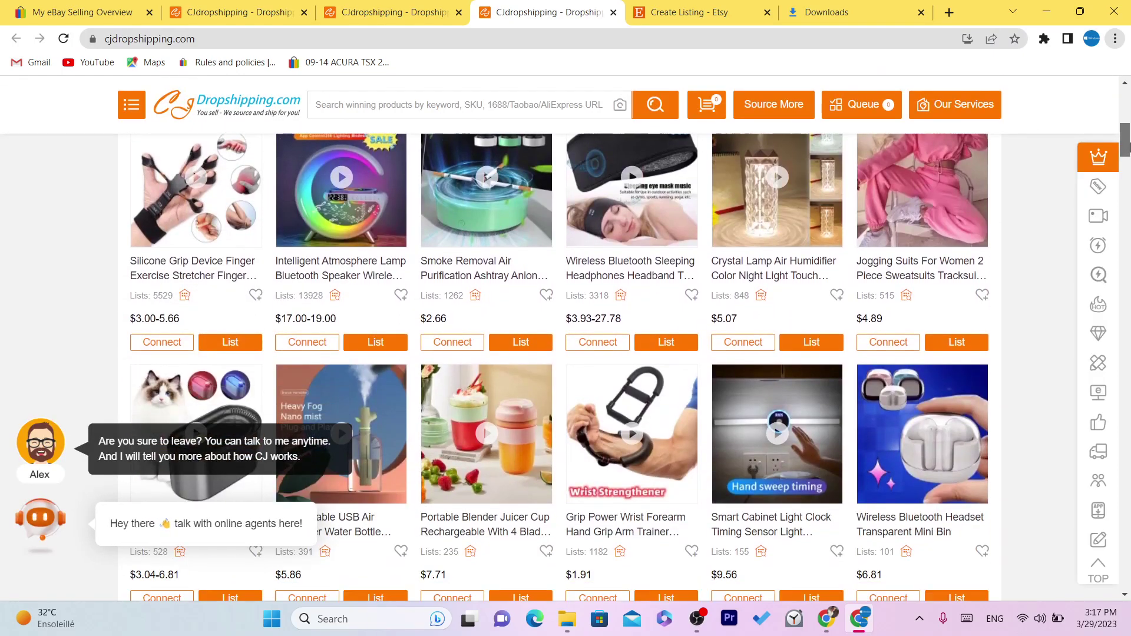
drag(1126, 147, 1126, 228)
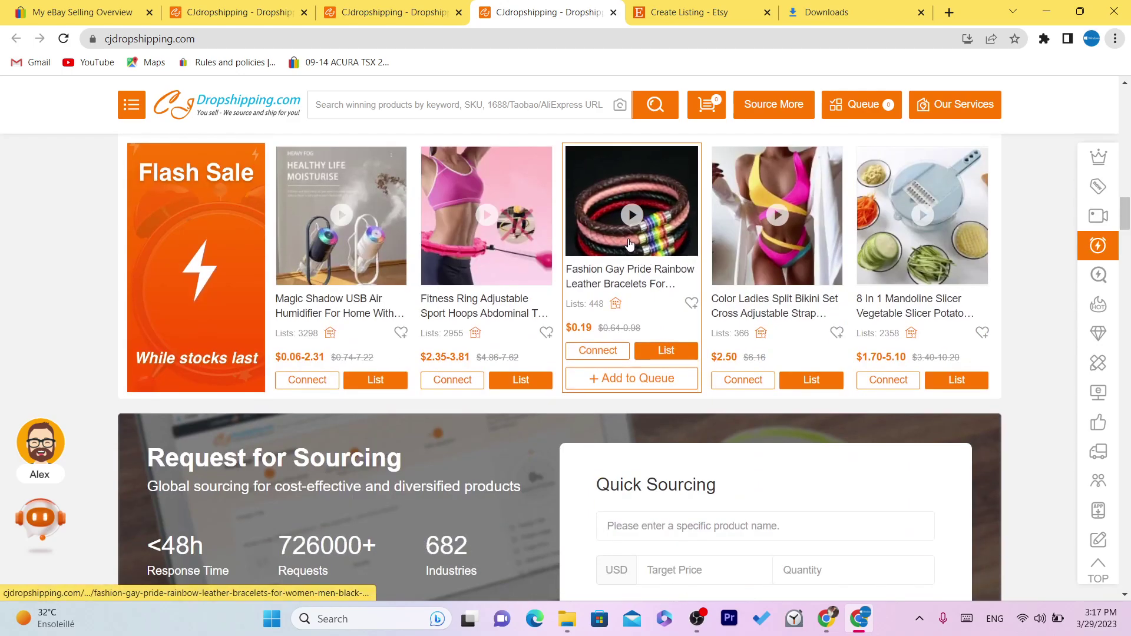
click(589, 201)
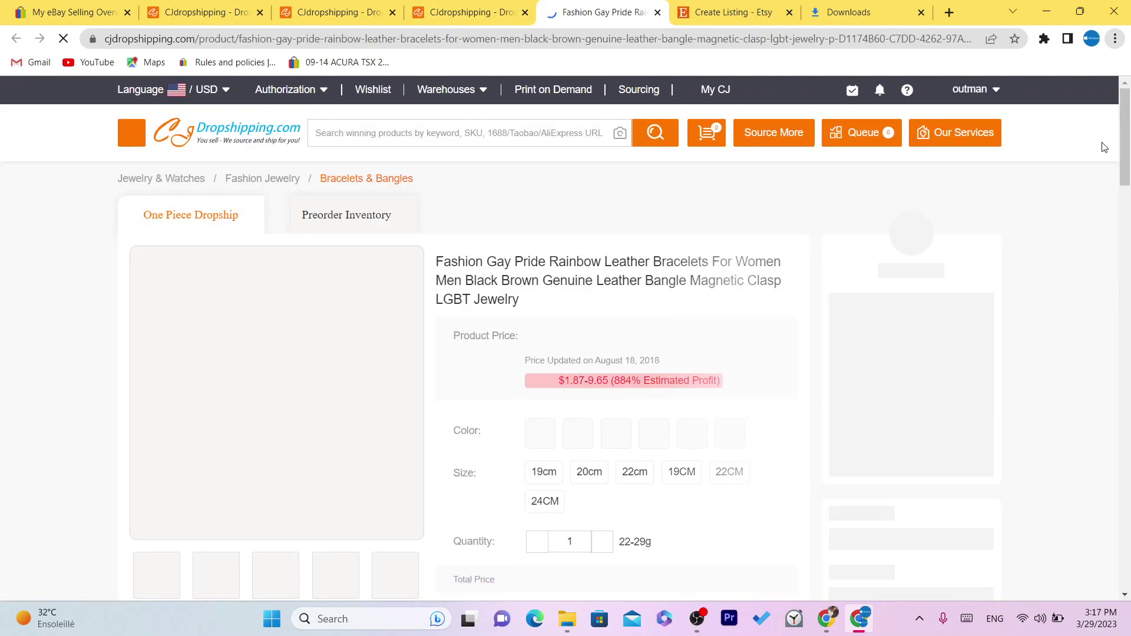
scroll(962, 201, down, 9)
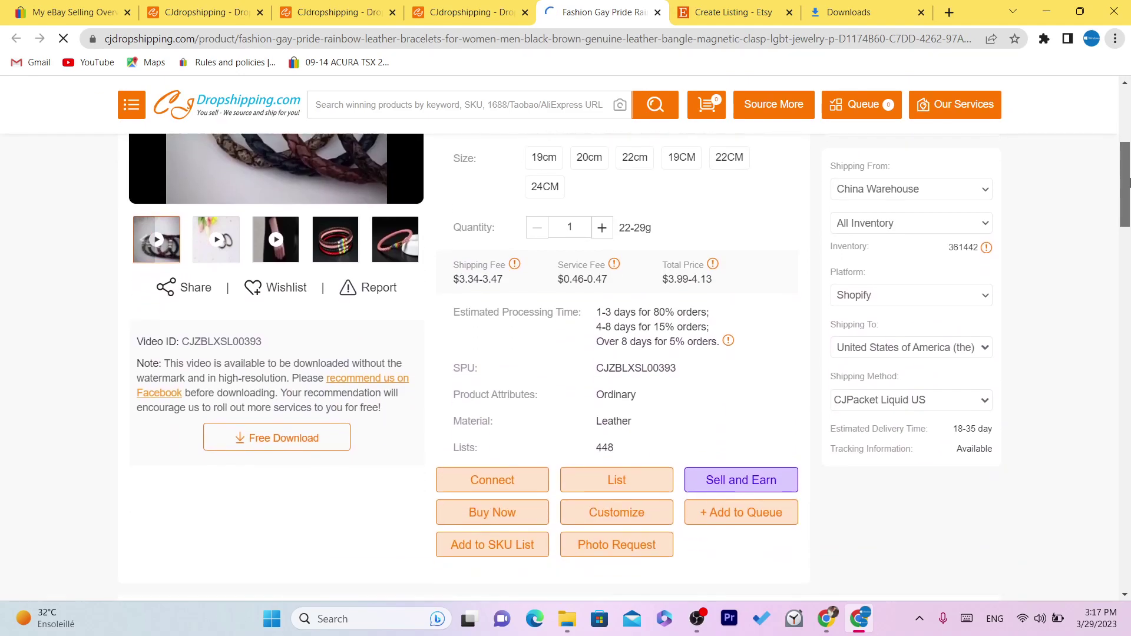
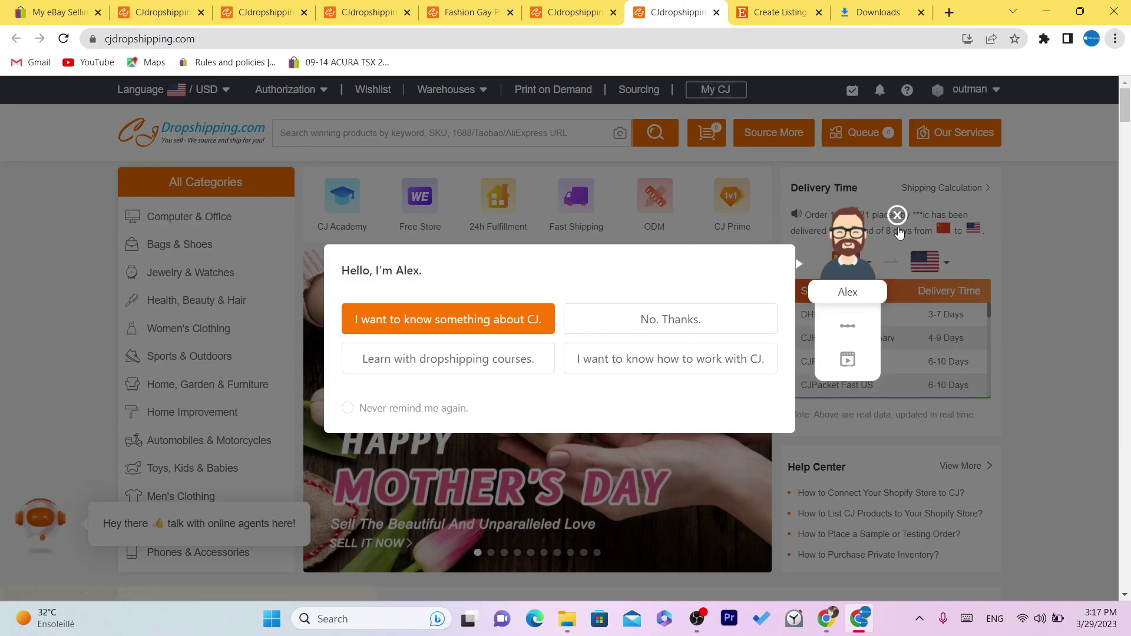
Step: Dismiss the assistant pop-up, open Account Management from the profile options, and go to the My CJ dashboard
click(897, 215)
mouse_move(1125, 109)
mouse_down()
mouse_move(1127, 150)
mouse_move(1126, 91)
mouse_up()
mouse_move(972, 92)
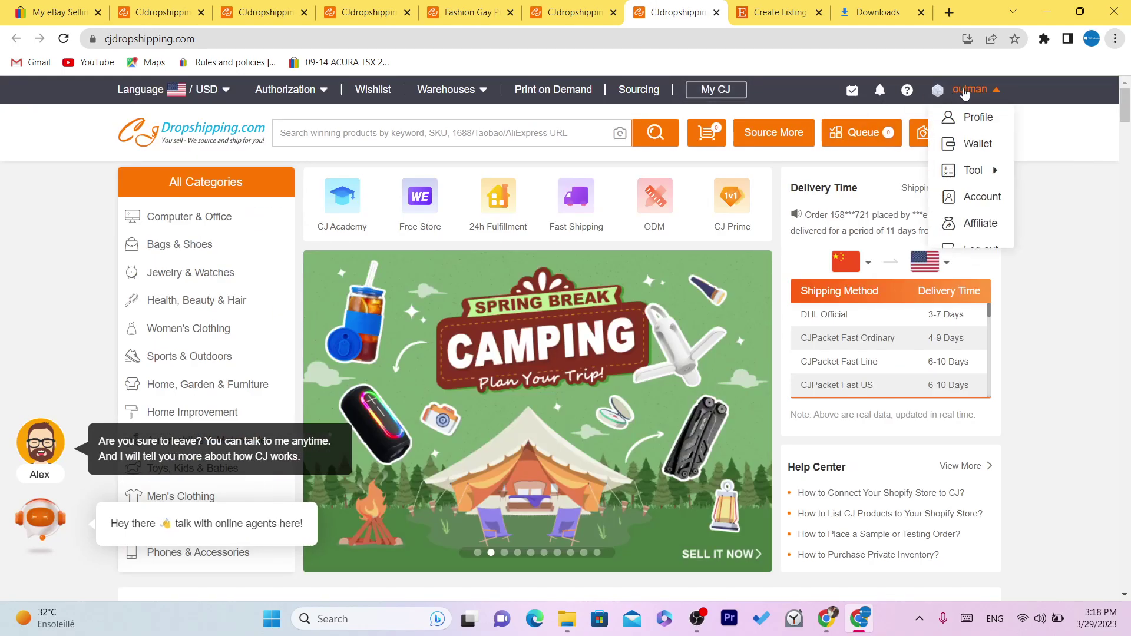
click(988, 199)
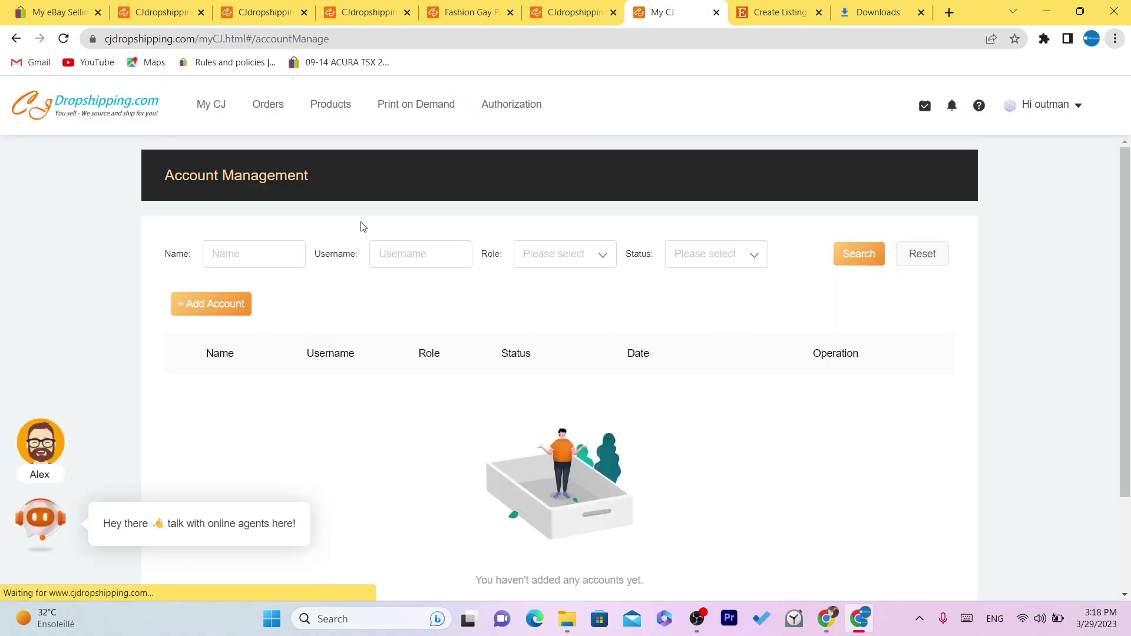
click(218, 109)
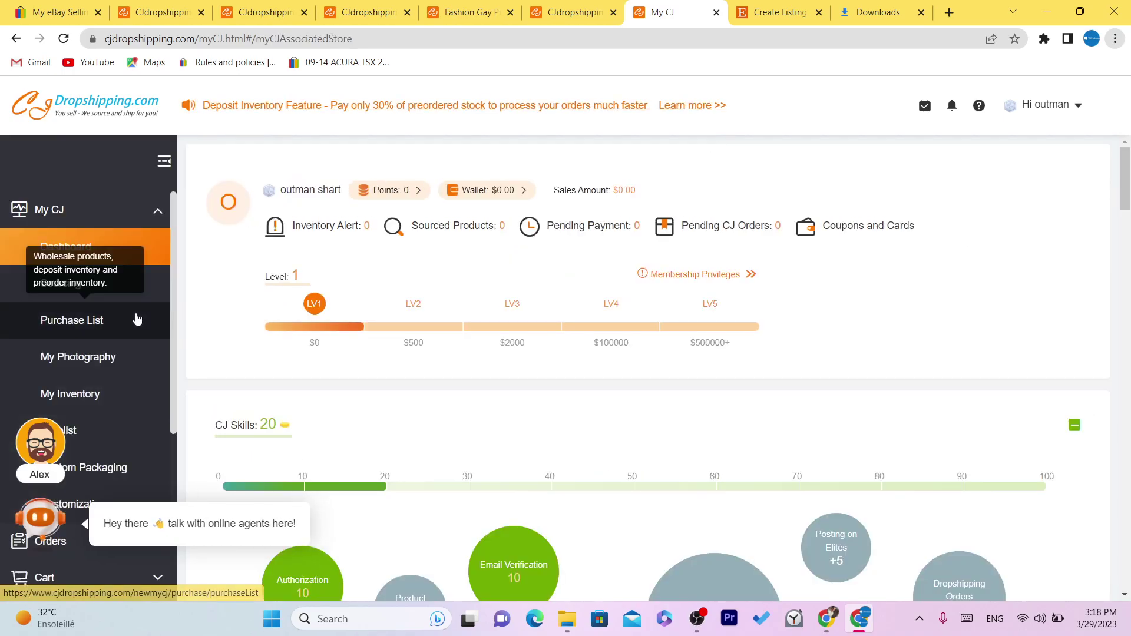
Step: Look through the My CJ navigation sections and dashboard, checking the Order Analysis and the eBay and Etsy stores under Activated Stores
drag(176, 302, 175, 432)
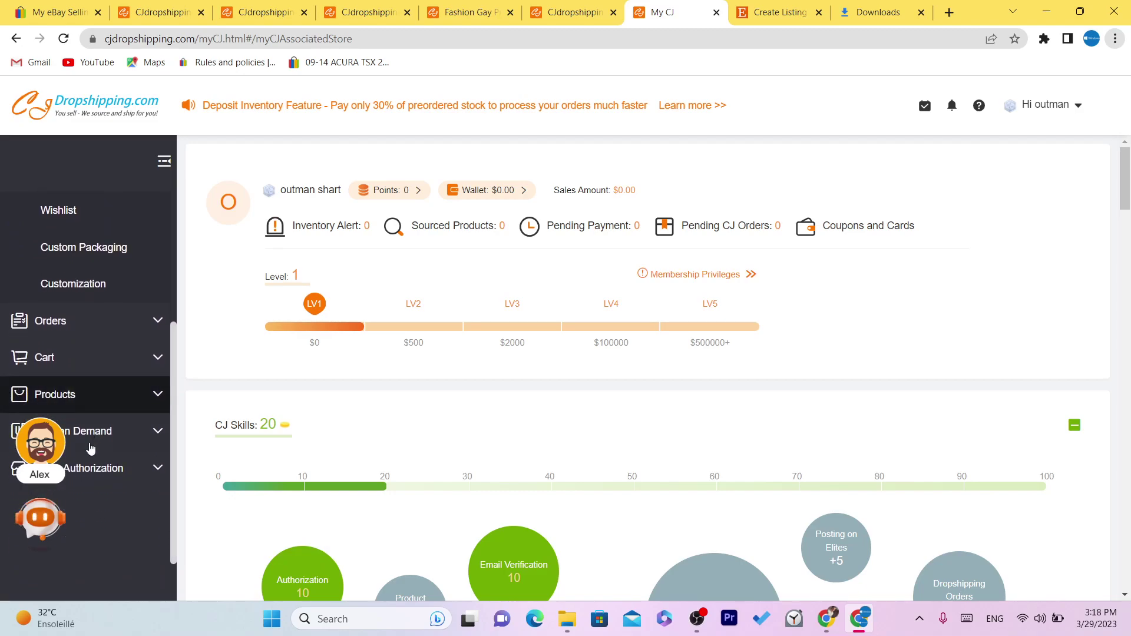
drag(175, 364, 175, 221)
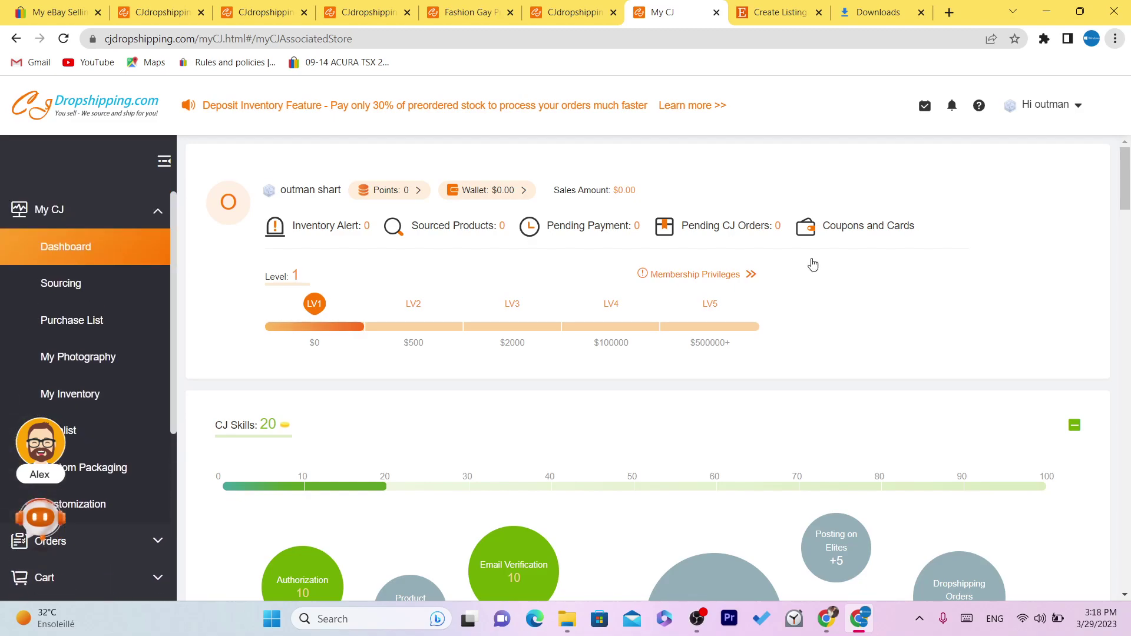
drag(1125, 171, 1127, 283)
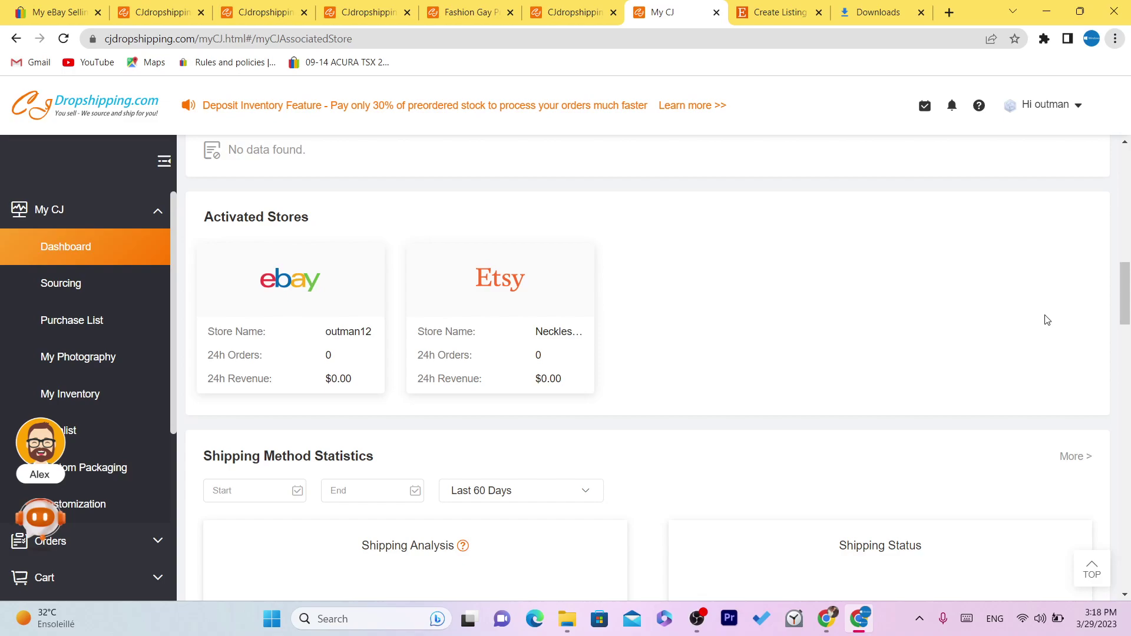
drag(1126, 315, 1089, 286)
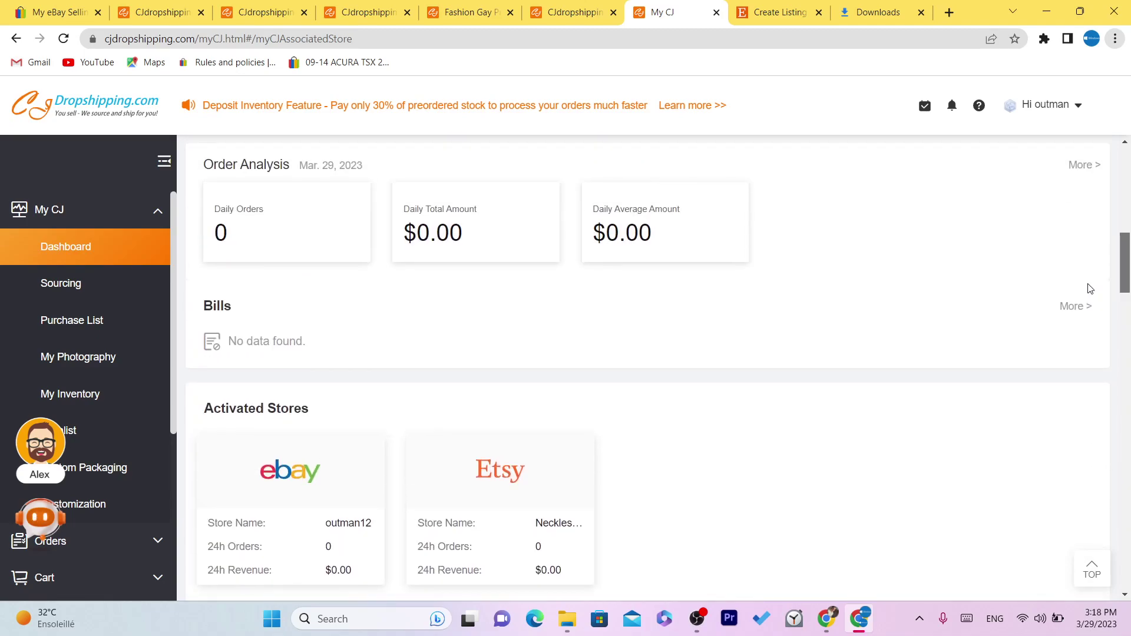
drag(304, 455, 297, 501)
drag(1125, 245, 1127, 159)
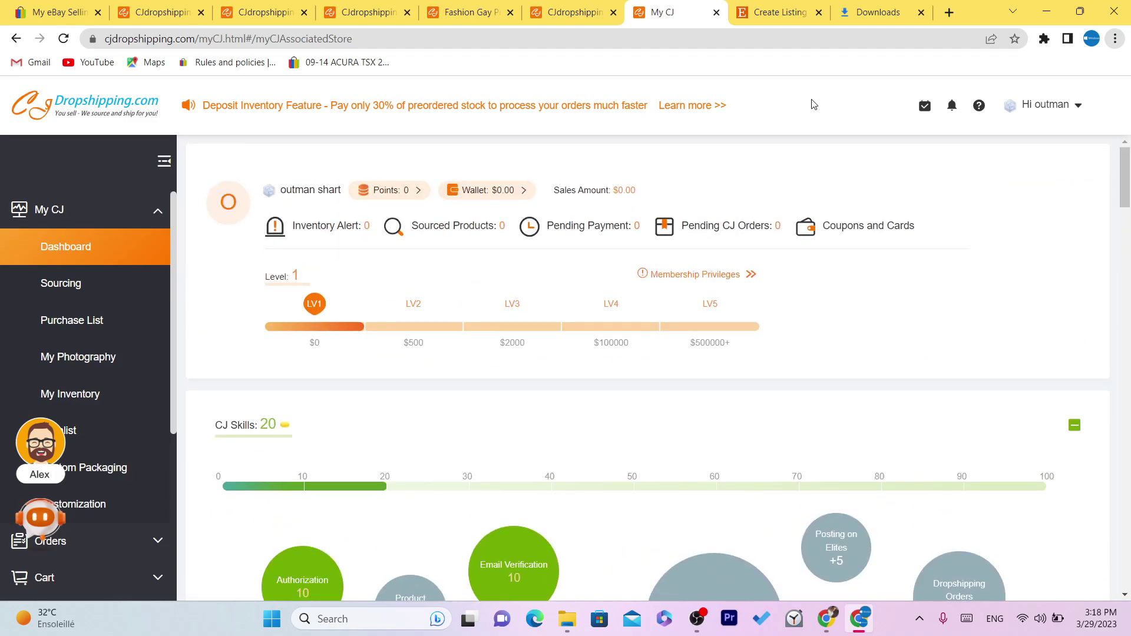
Step: Reopen the CJ product catalog from the authorization page's product listing option and browse to Video Products, dismissing the assistant pop-up
click(565, 6)
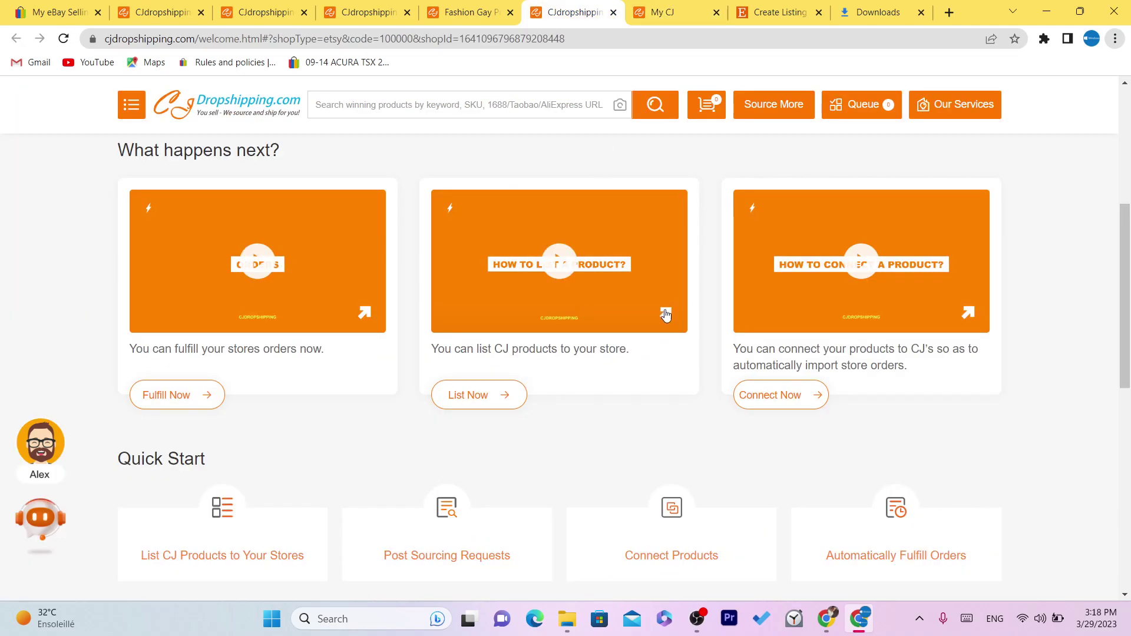
click(458, 398)
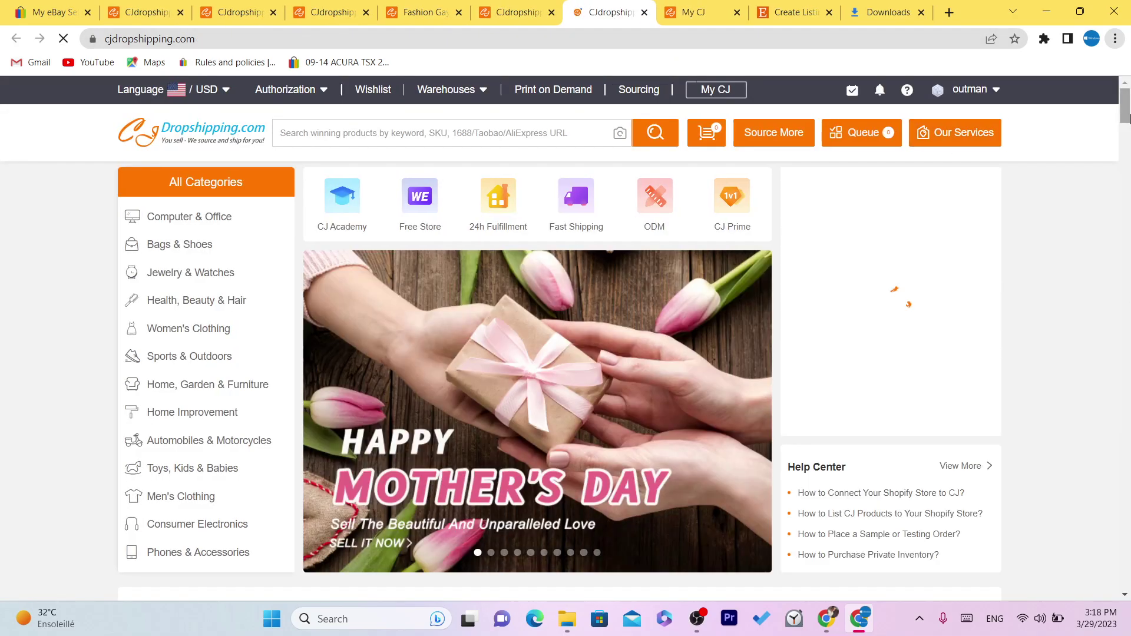
drag(1127, 118, 1127, 183)
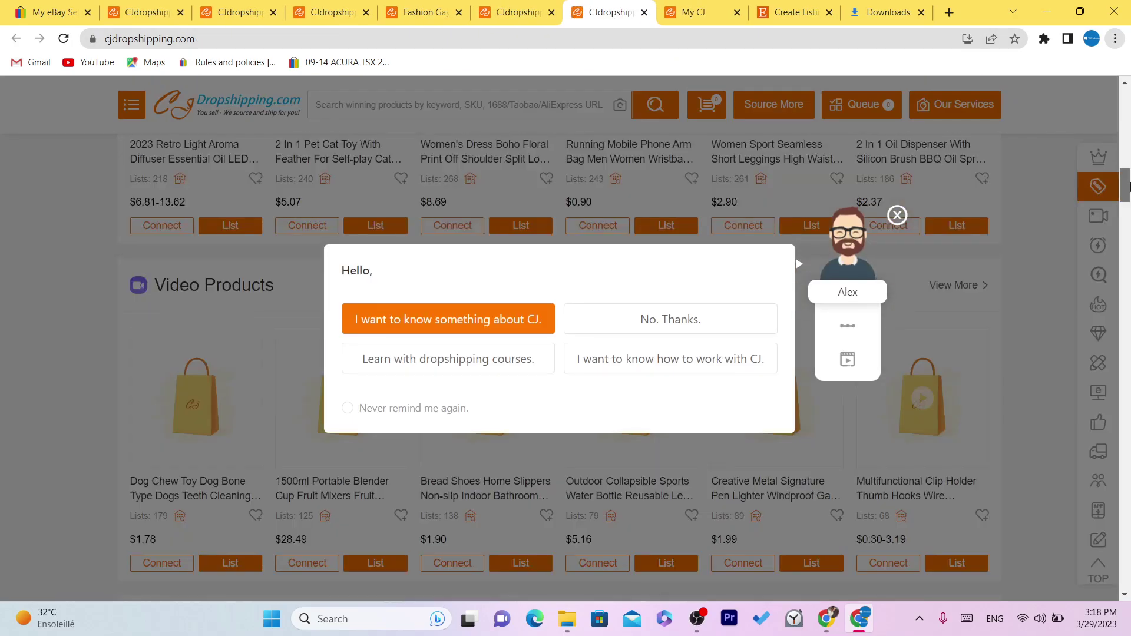
click(900, 217)
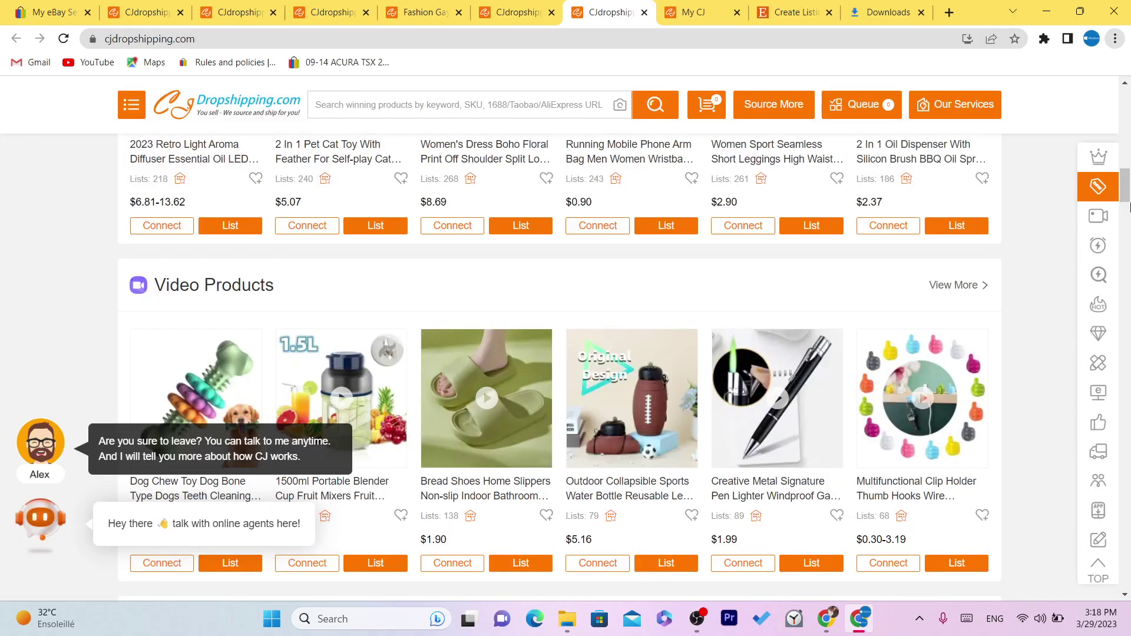
Step: Start listing the rainbow leather bracelet from Super Deals and select the NecklessTreasures Etsy store as the target
scroll(558, 288, down, 6)
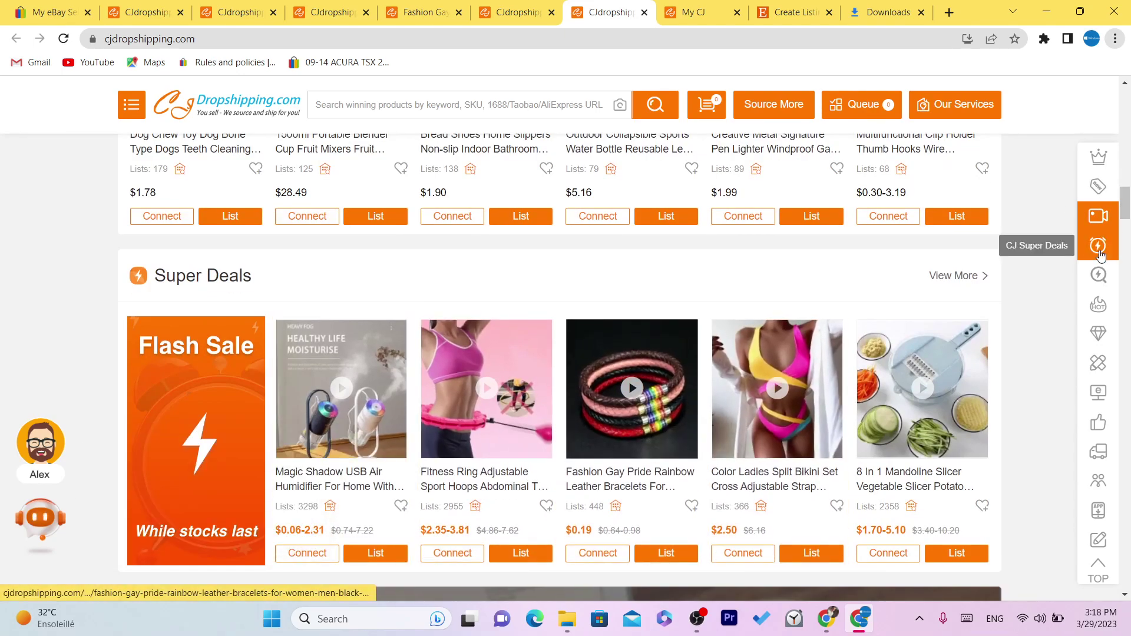
scroll(841, 205, down, 6)
mouse_move(674, 197)
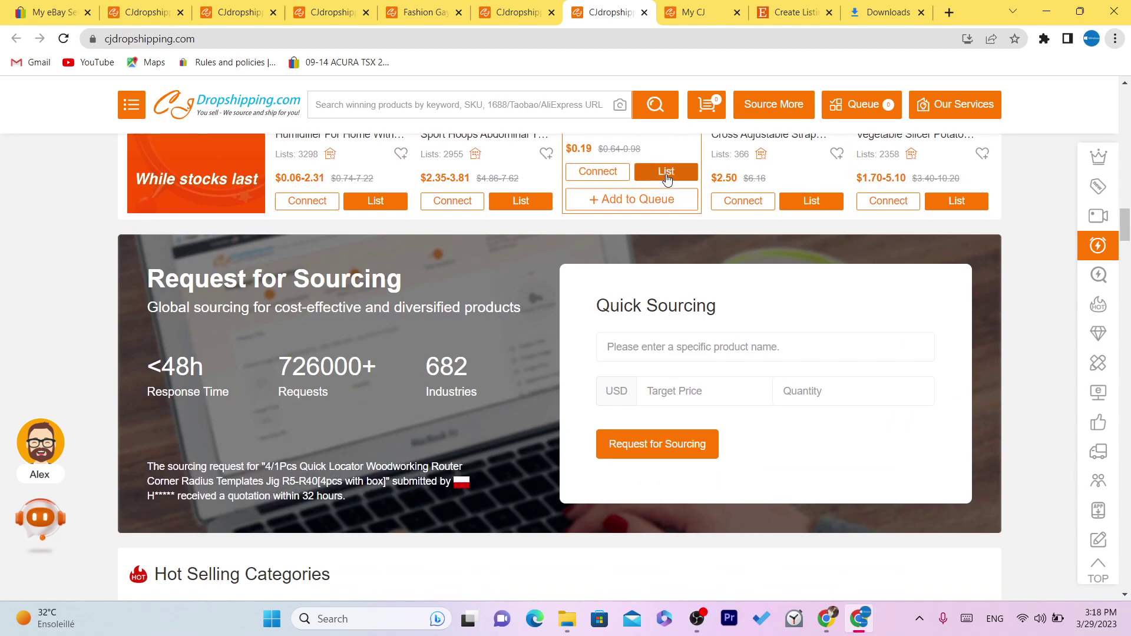
click(665, 173)
click(632, 36)
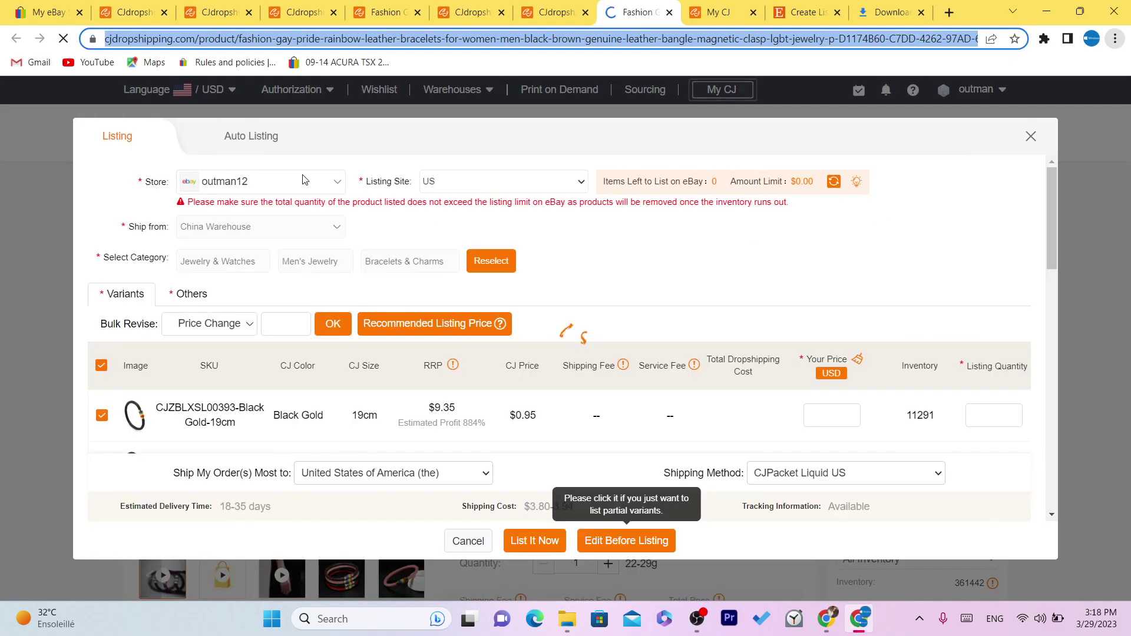
click(258, 184)
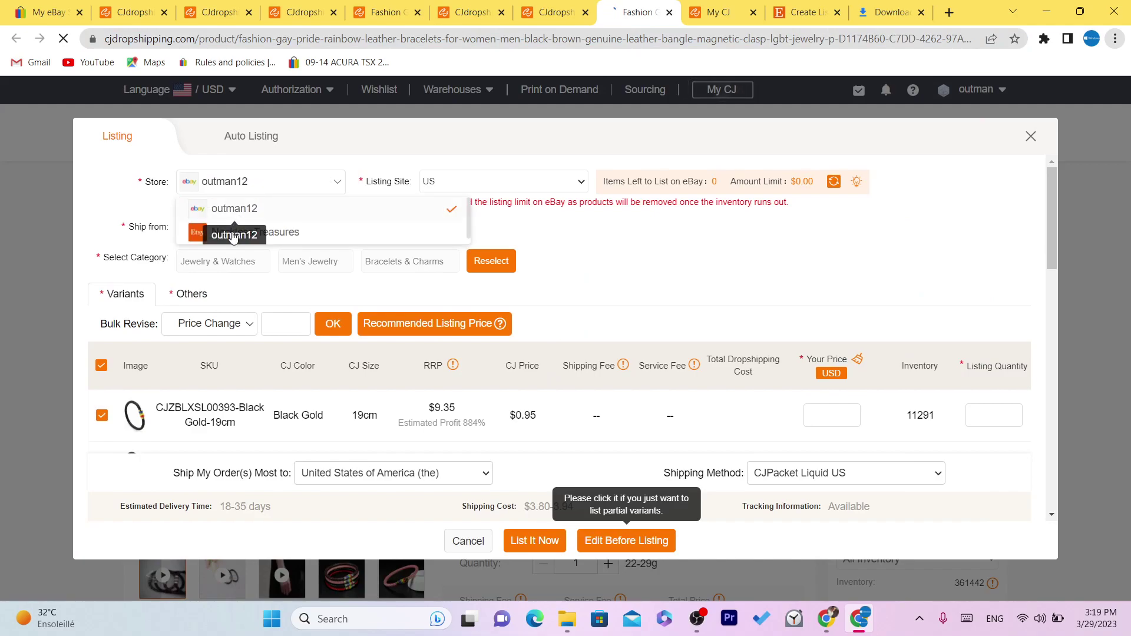
click(204, 233)
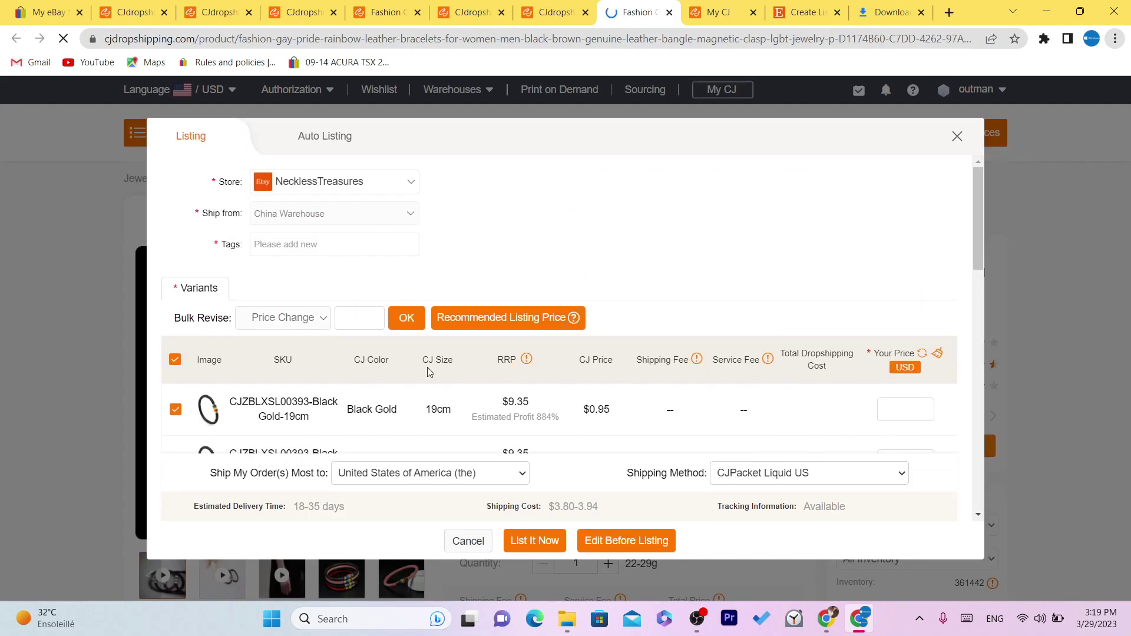
Step: Review the bracelet's variant table, comparing the total dropshipping cost with the Your Price field of the Black Gold 19cm variant
drag(980, 203, 970, 301)
drag(970, 365, 949, 493)
scroll(916, 272, up, 10)
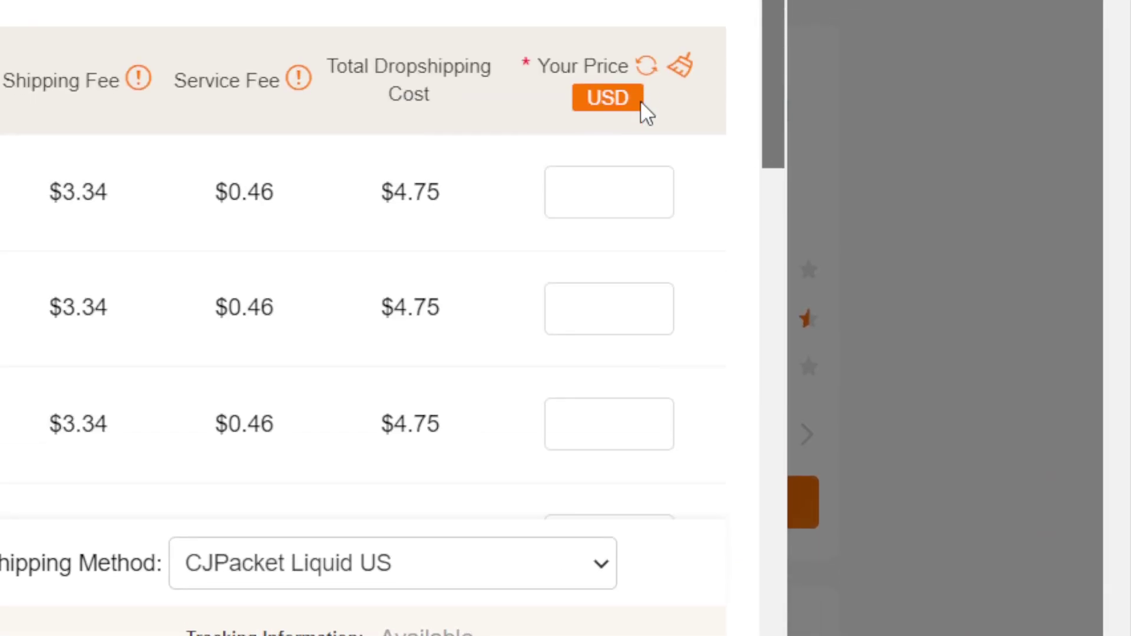
click(900, 306)
click(628, 297)
double_click(616, 191)
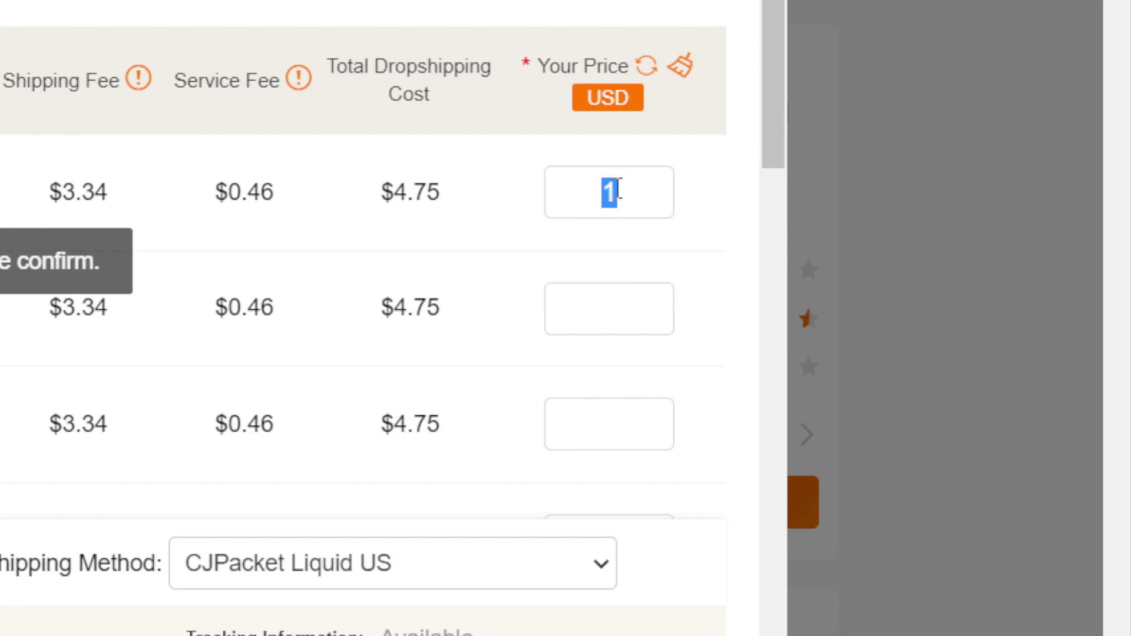
triple_click(558, 66)
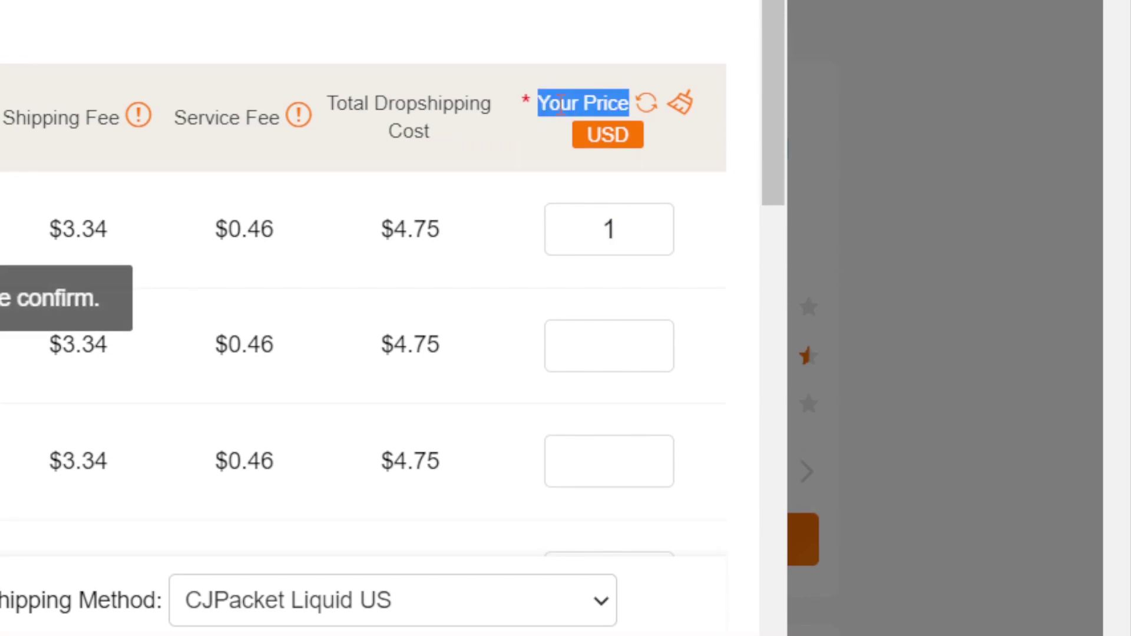
drag(400, 225, 462, 236)
click(462, 239)
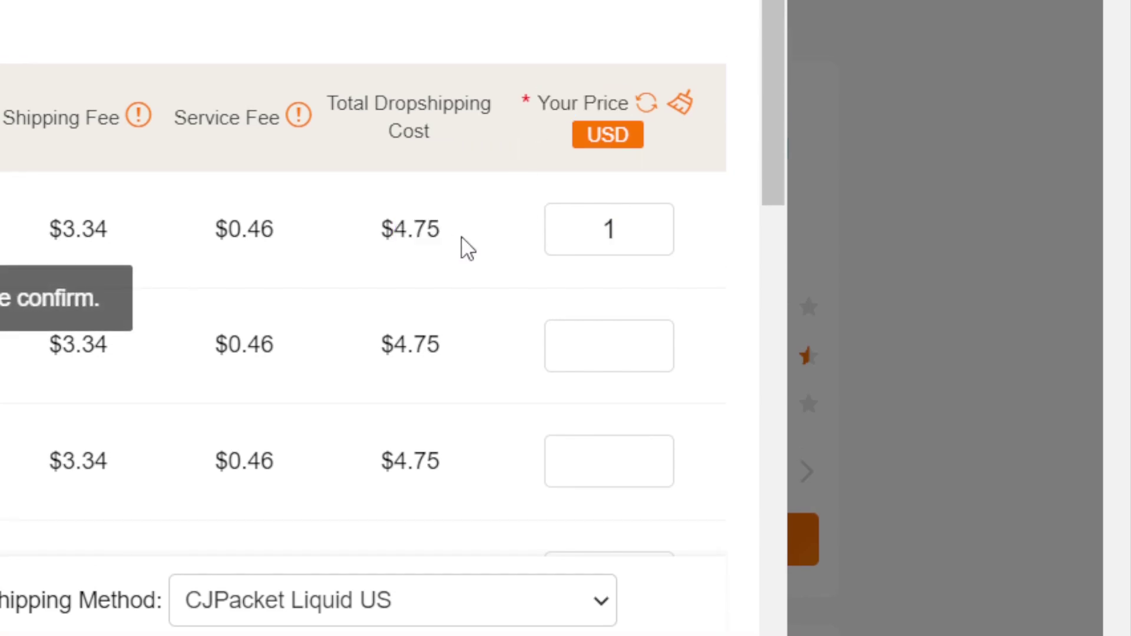
triple_click(406, 239)
Step: Set the store price to 15 USD for the 19cm, 20cm and 22cm Black Gold variants
click(575, 222)
double_click(576, 222)
text(0)
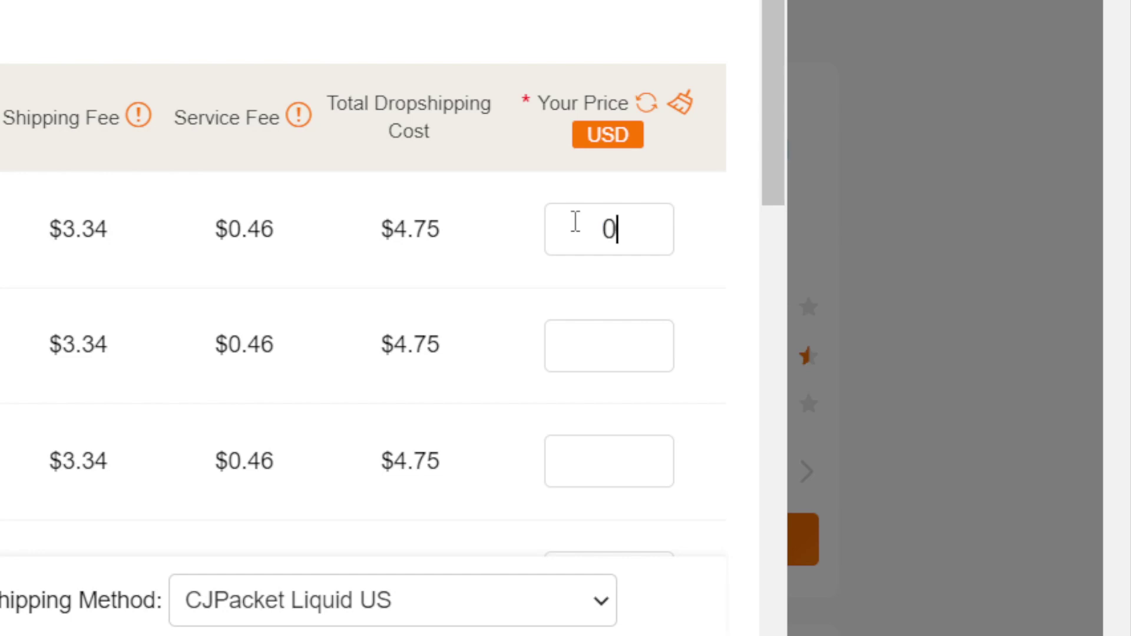
text(5)
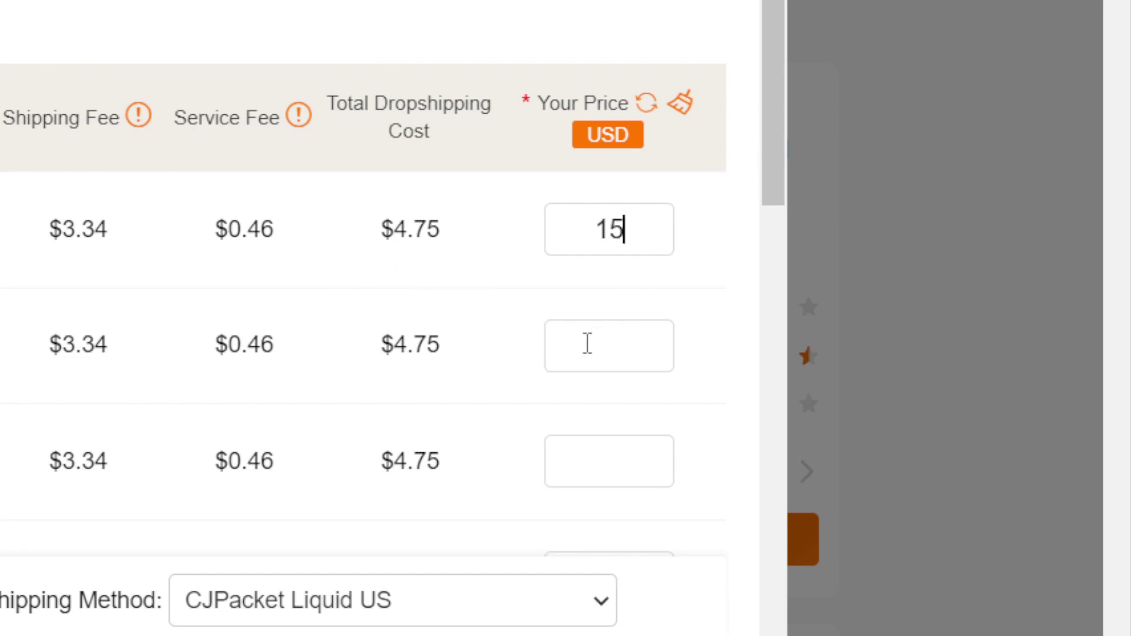
text(15)
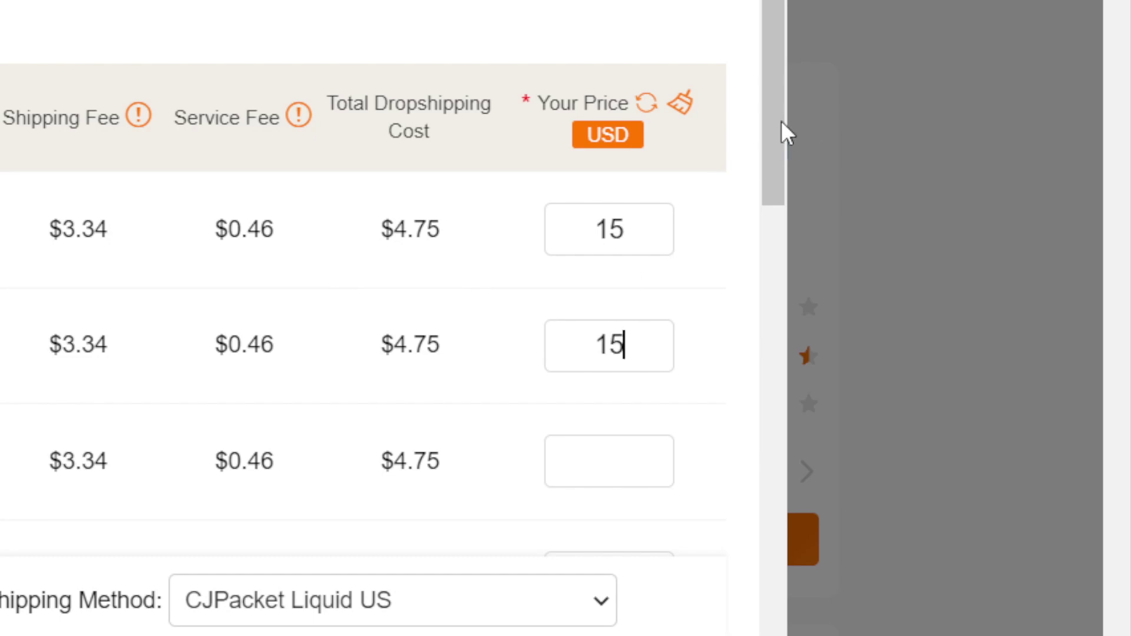
drag(774, 131, 656, 192)
click(623, 113)
text(1)
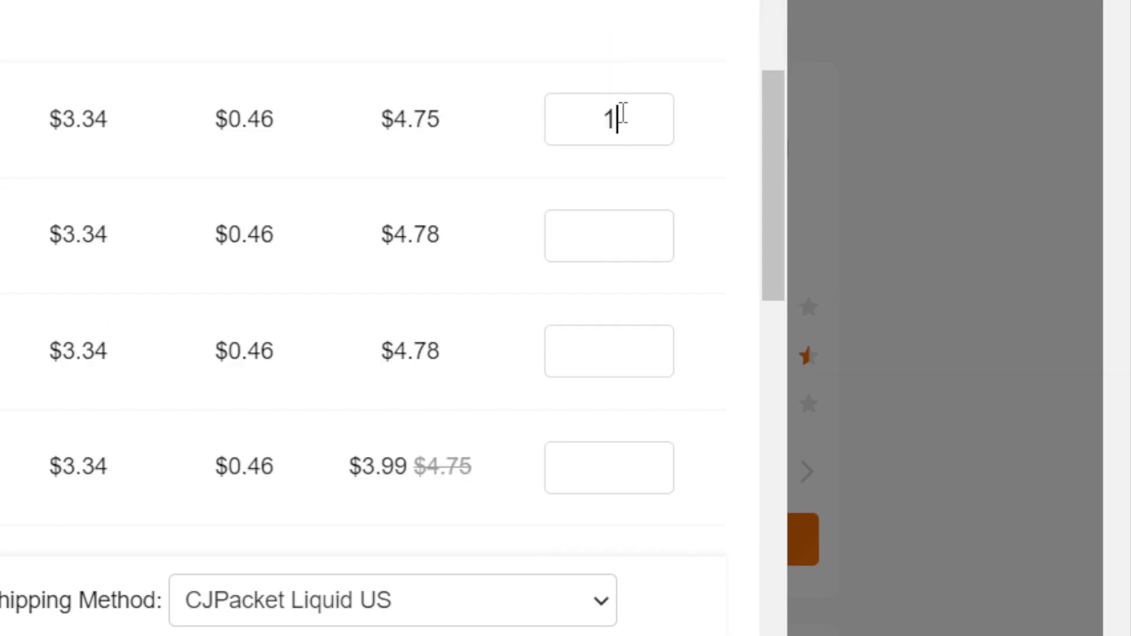
text(5)
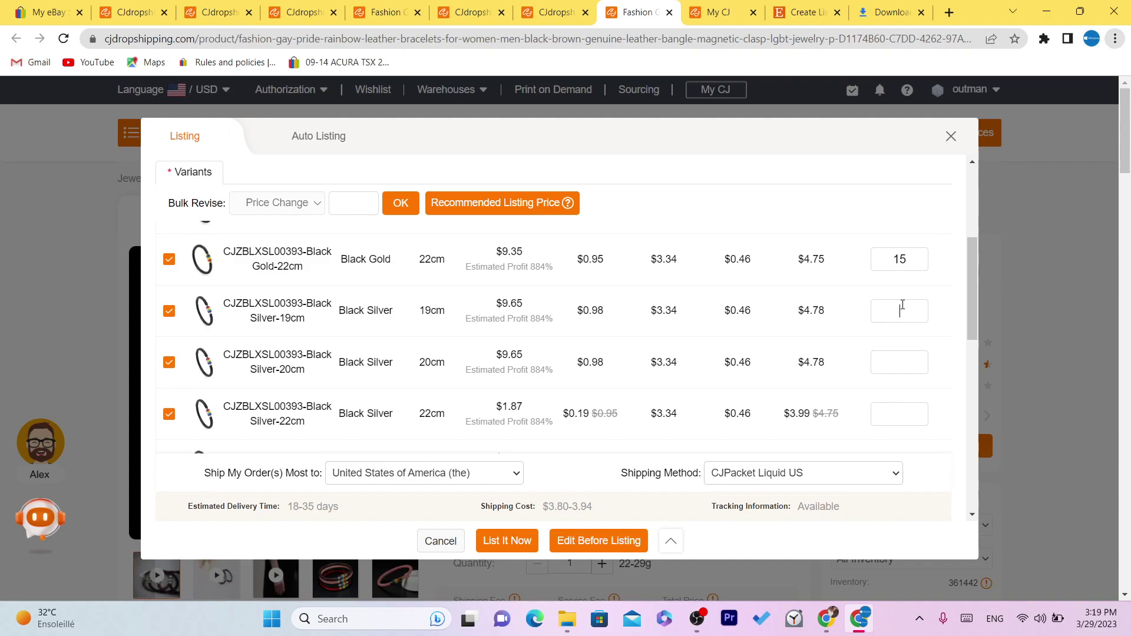
Step: Set the store price to 15 USD for the 19cm, 20cm and 22cm Black Silver variants
click(902, 305)
text(15)
click(902, 362)
text(1515)
drag(966, 327, 971, 270)
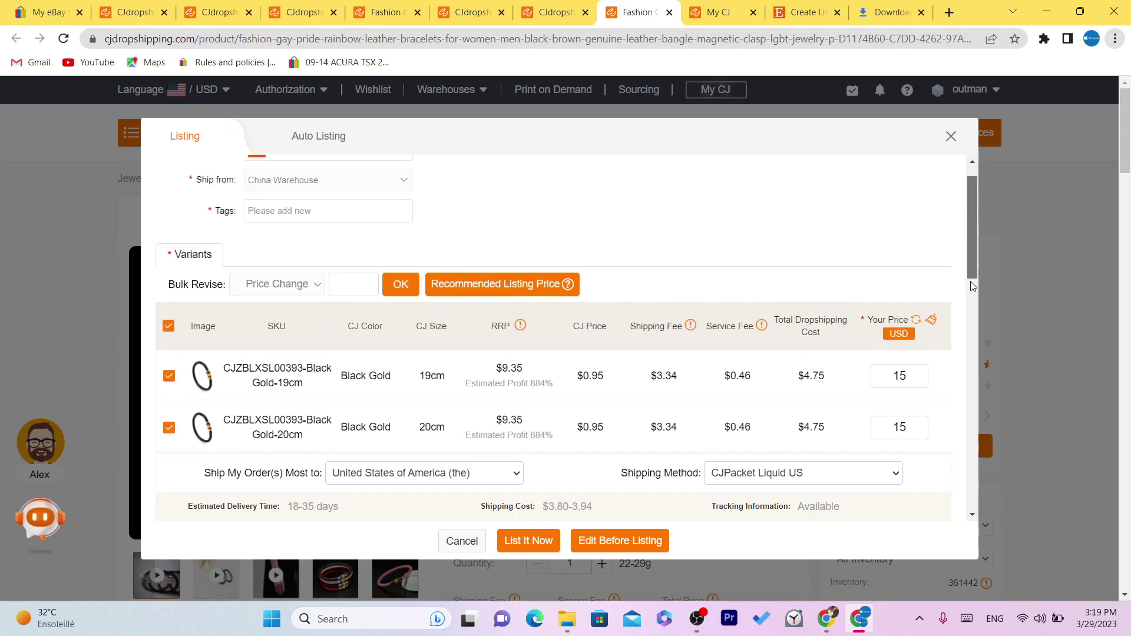
Step: Set the store price to 15 USD for all Brown Gold, Pink gold and Pink silver variants and for Brown Silver 22cm
scroll(901, 268, down, 6)
text(15)
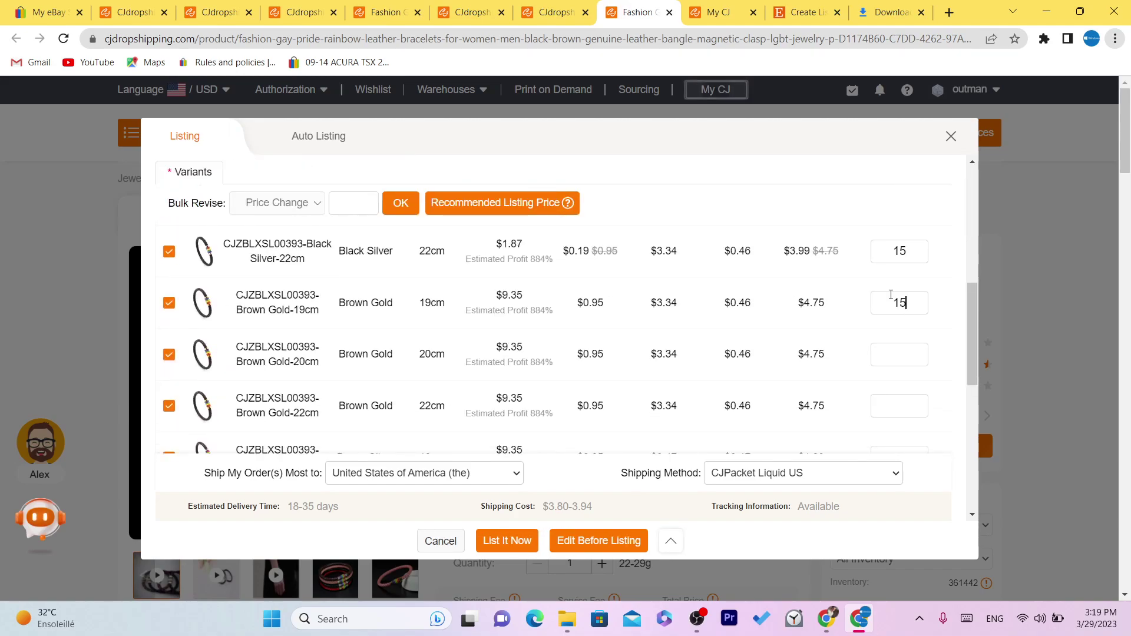
click(900, 354)
text(1515)
drag(972, 380, 972, 467)
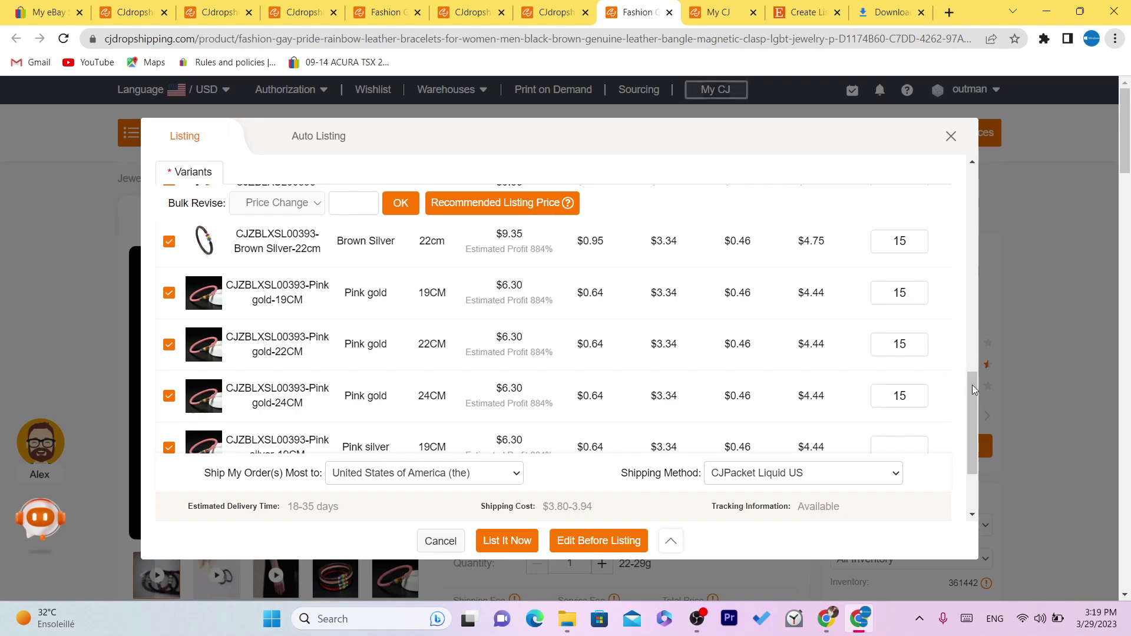
drag(976, 418, 982, 448)
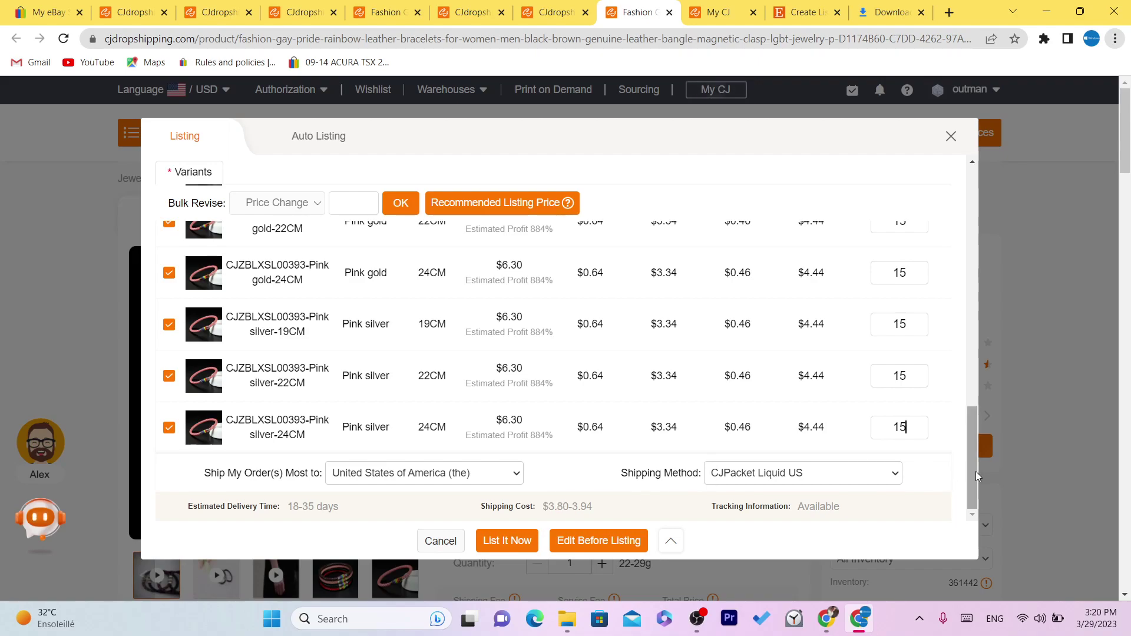
Step: Check the listing's tags field and look through the available shipping methods, keeping CJPacket Liquid US
scroll(972, 458, up, 3)
drag(975, 394, 979, 218)
click(317, 235)
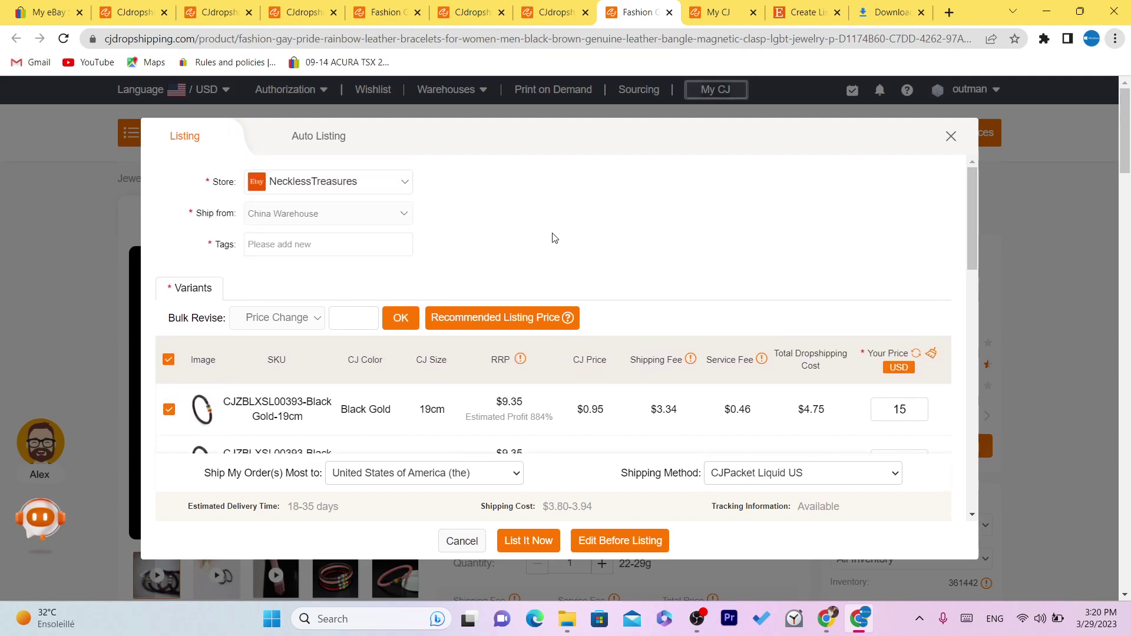
drag(972, 204, 994, 305)
scroll(720, 429, down, 2)
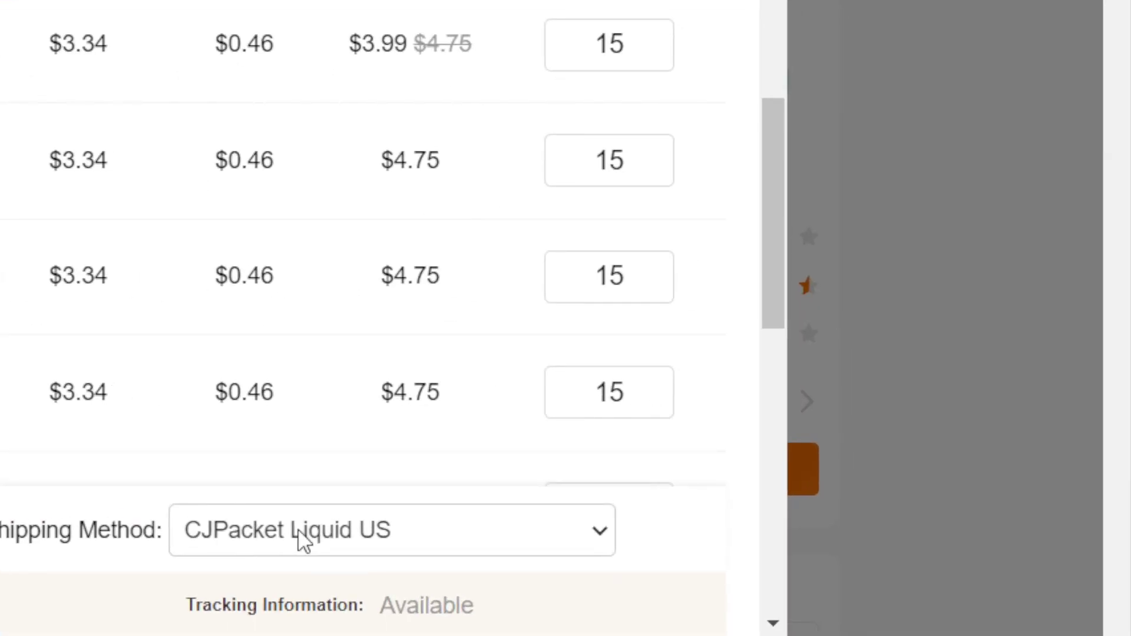
click(756, 478)
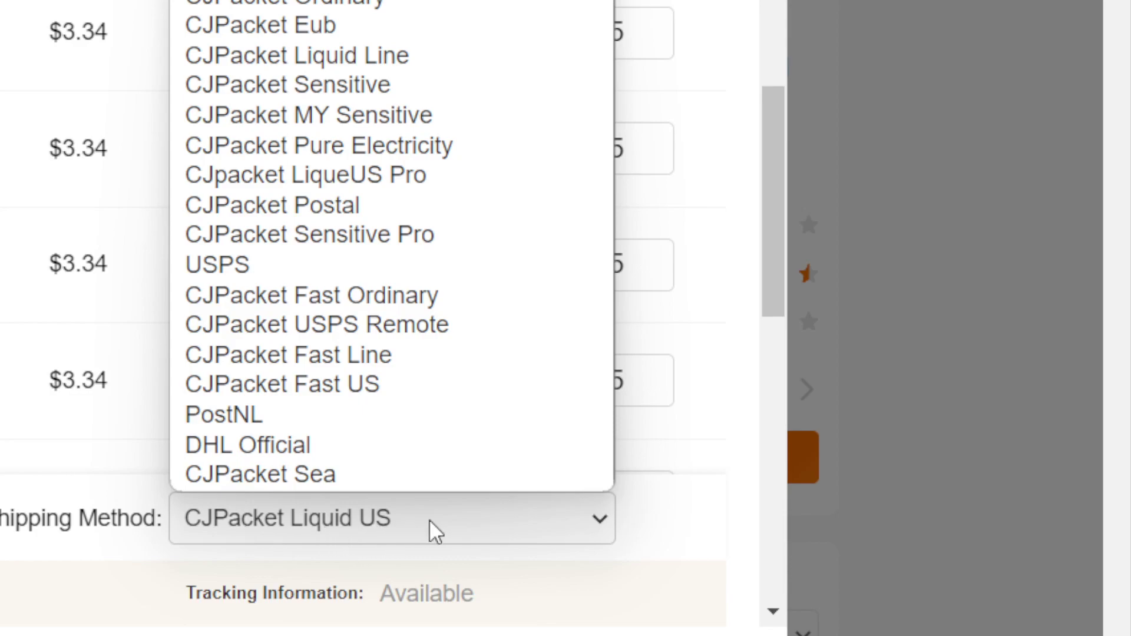
click(376, 528)
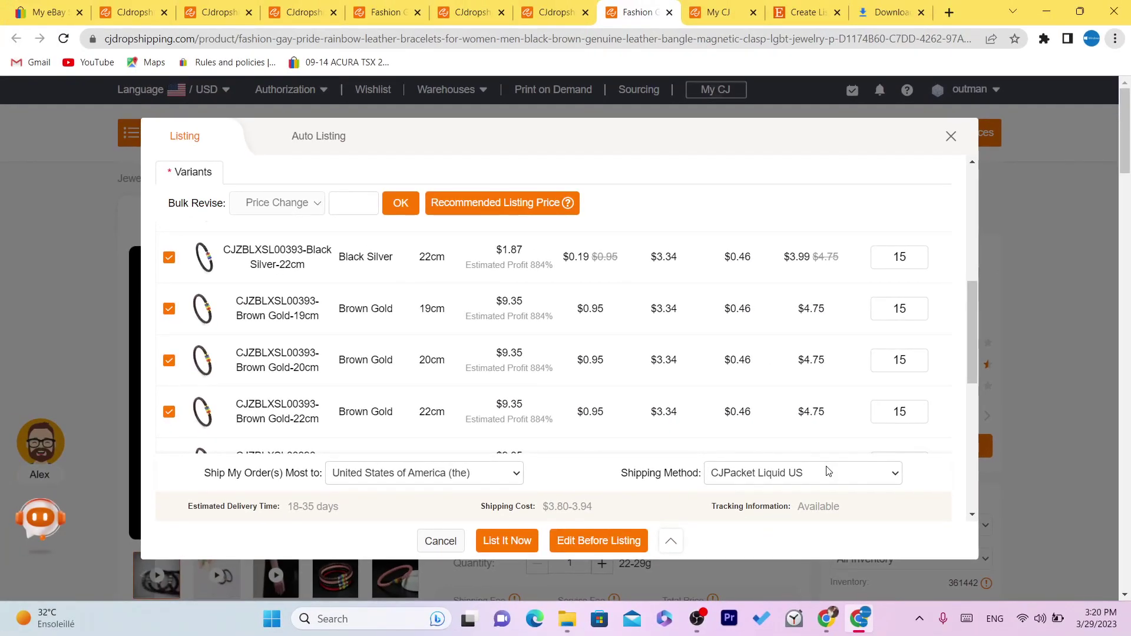
Step: Look through the destination countries for most orders, keeping United States of America
drag(973, 326, 982, 393)
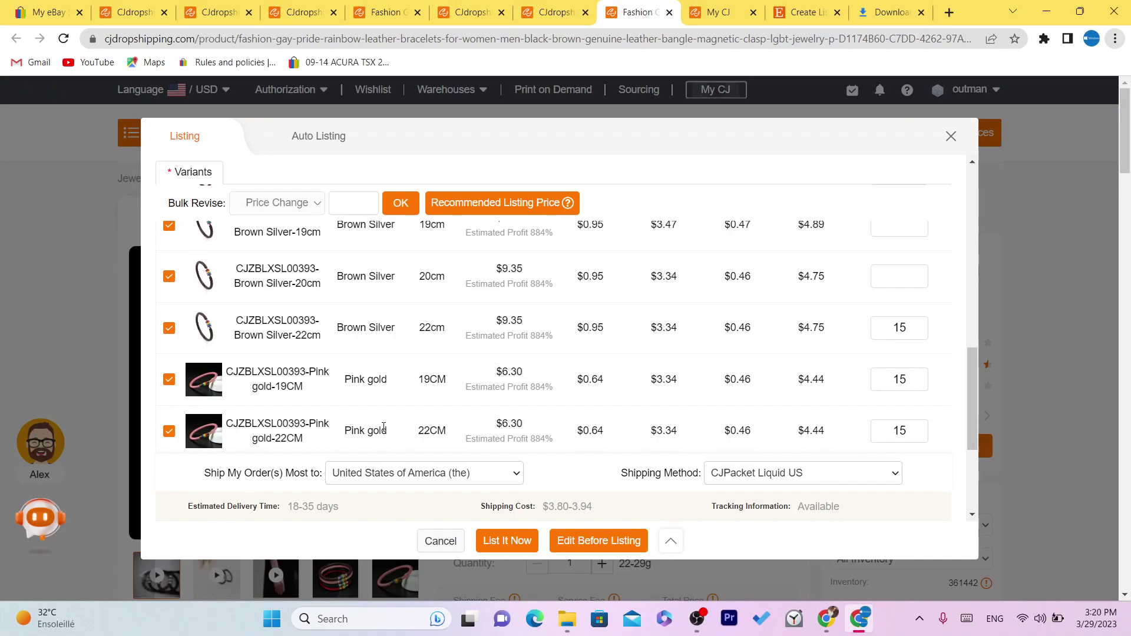
drag(206, 483, 324, 480)
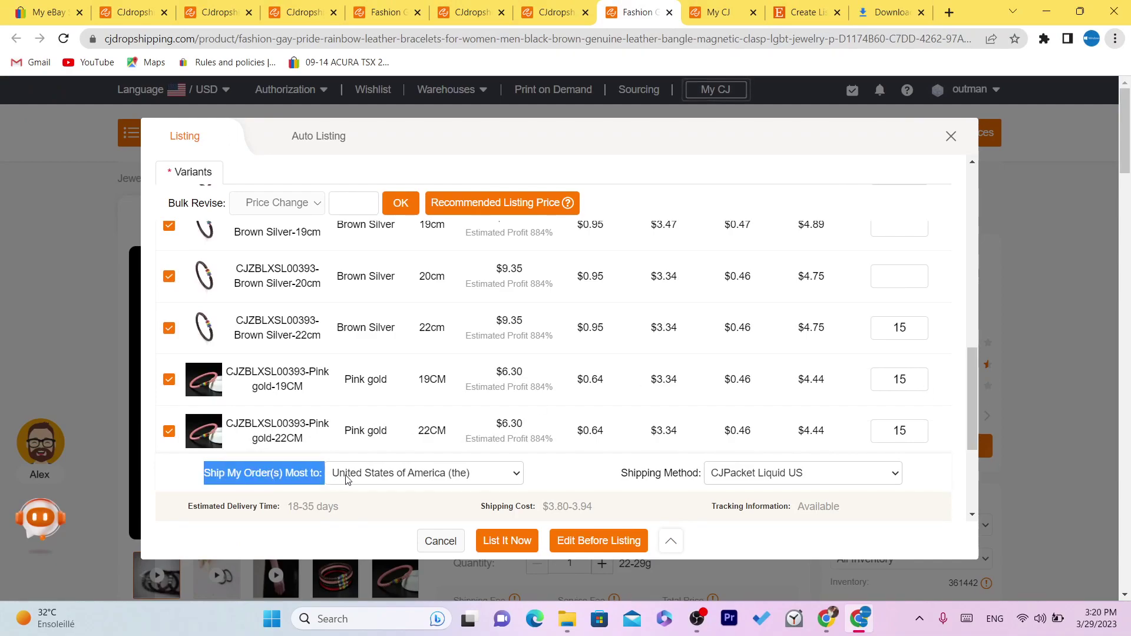
click(383, 476)
scroll(400, 454, down, 1)
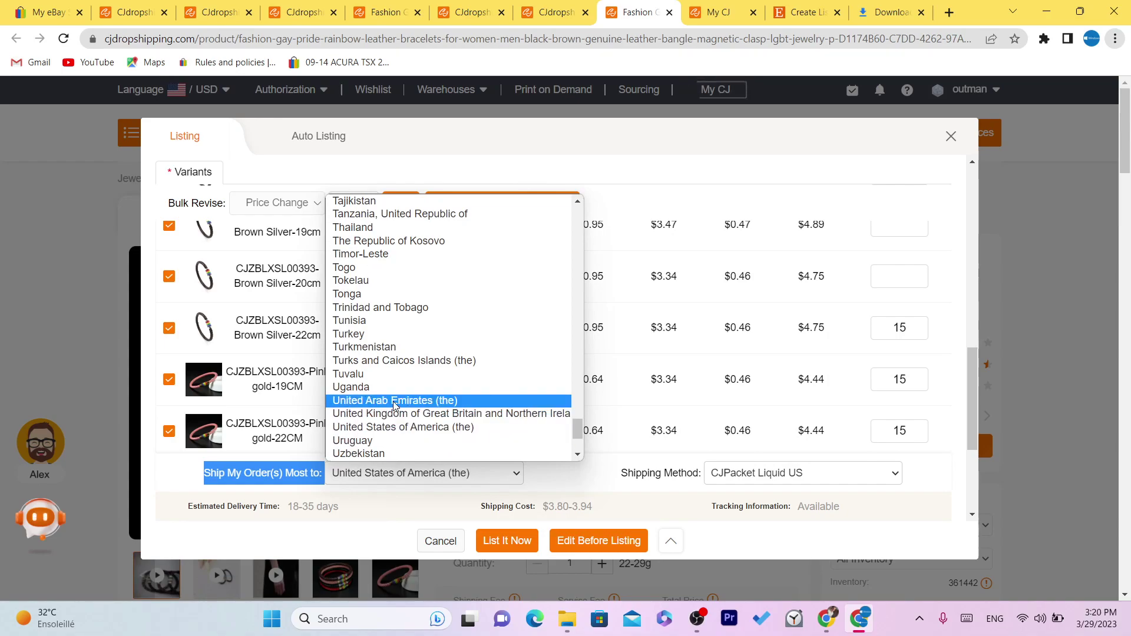
click(570, 467)
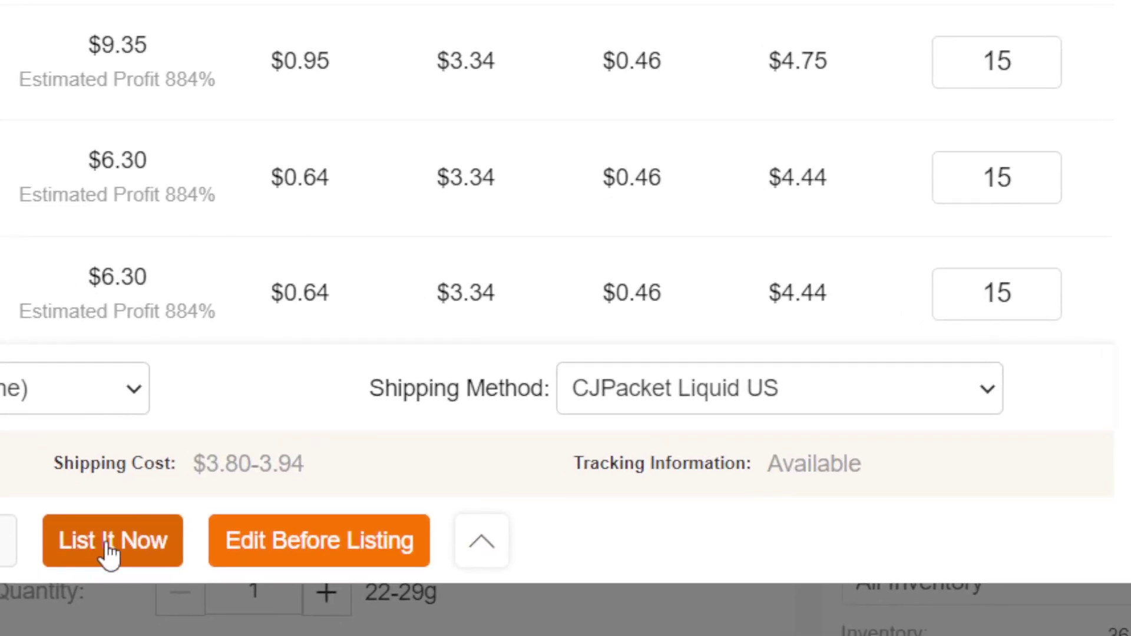
Step: Try to list the bracelet, and set the missing Brown Silver 19cm and 20cm prices to 15 USD
click(112, 541)
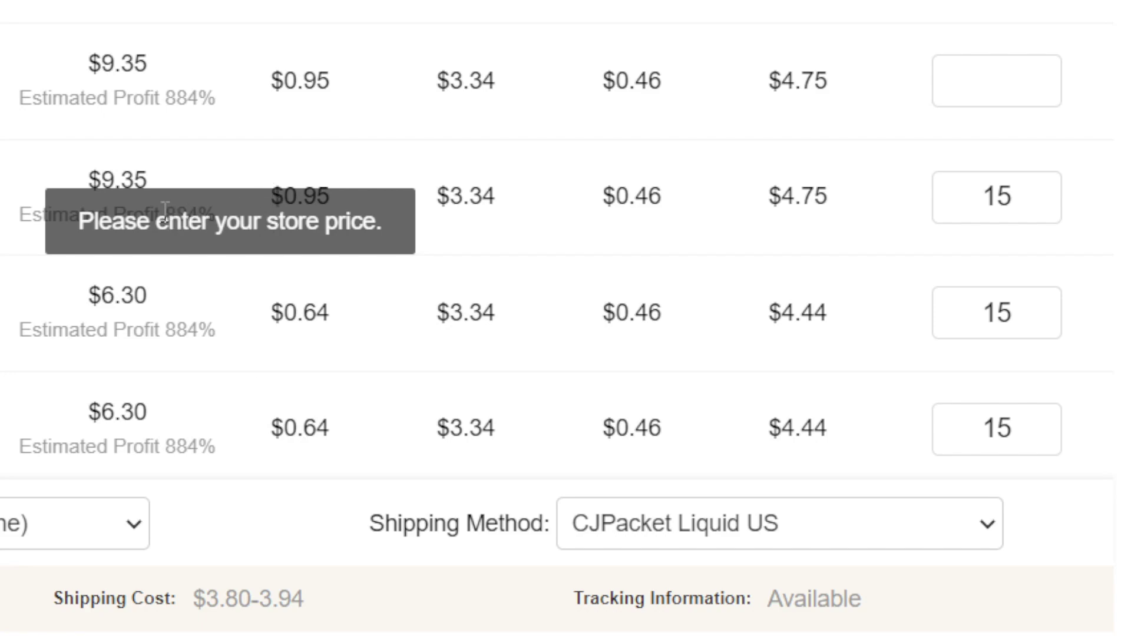
drag(999, 320, 996, 271)
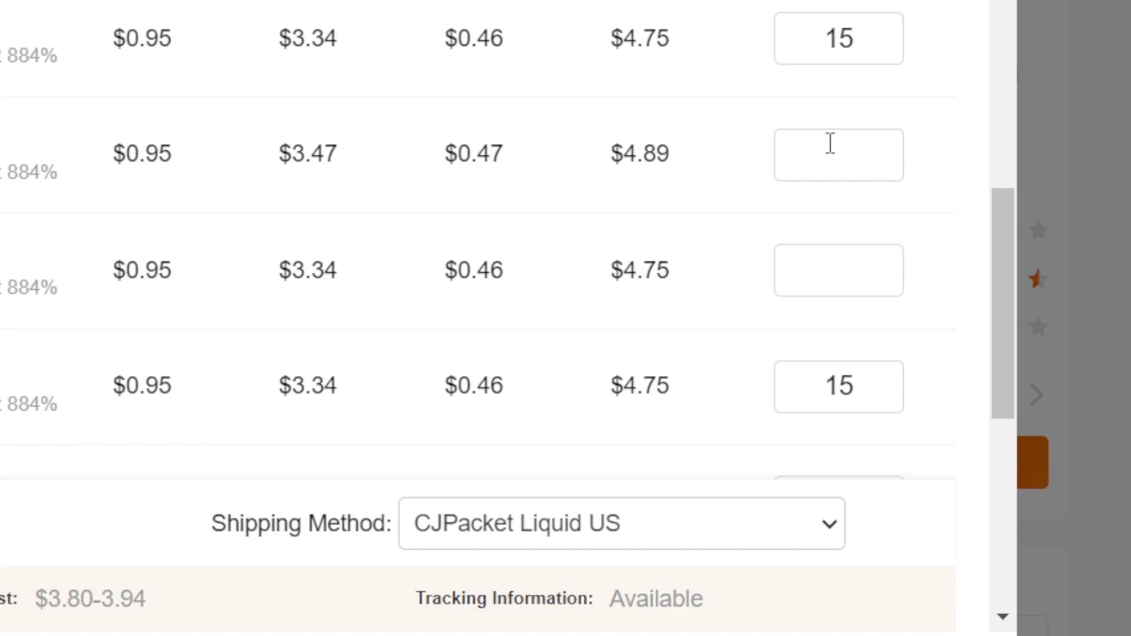
text(5)
click(846, 272)
text(15)
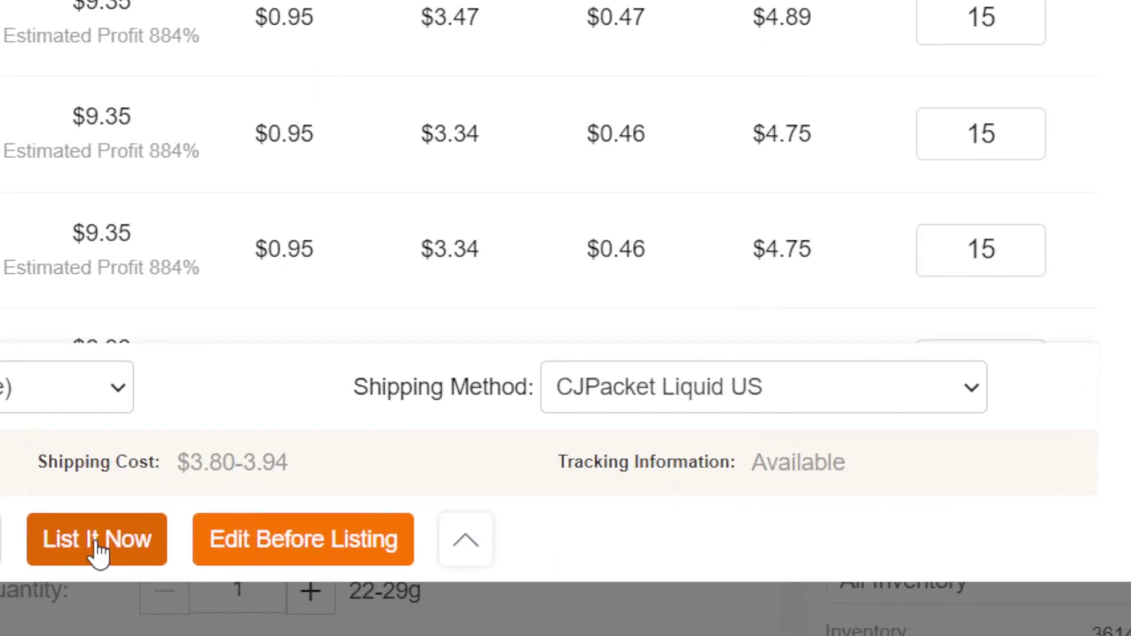
Step: Add the tag NECKLES to the listing and submit the bracelet for listing in the Etsy store
click(458, 543)
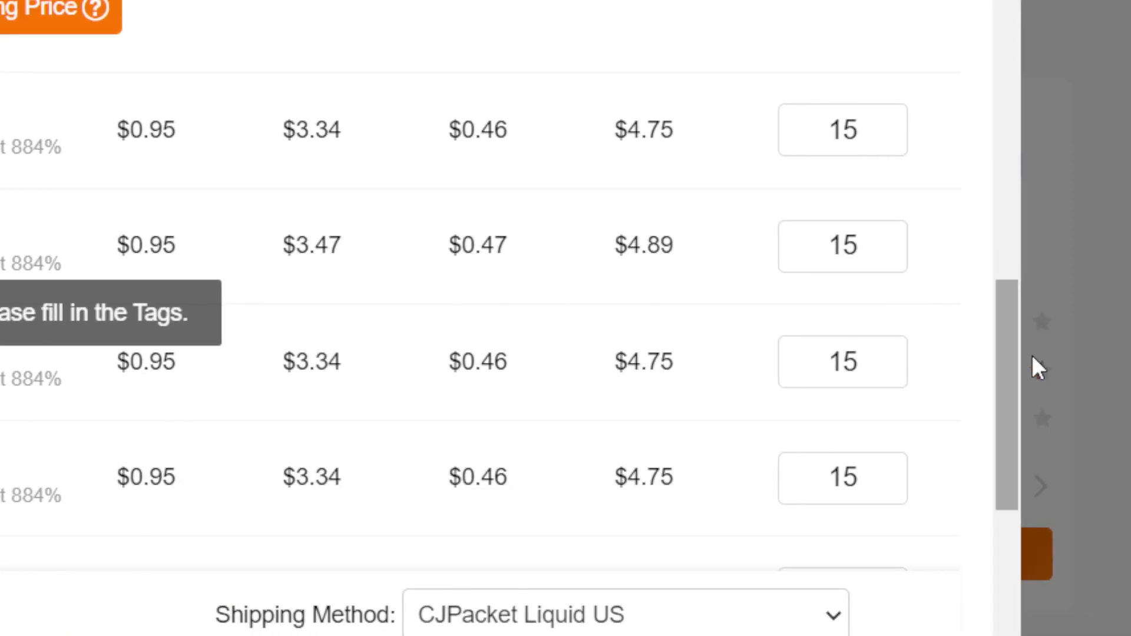
drag(1020, 402, 984, 106)
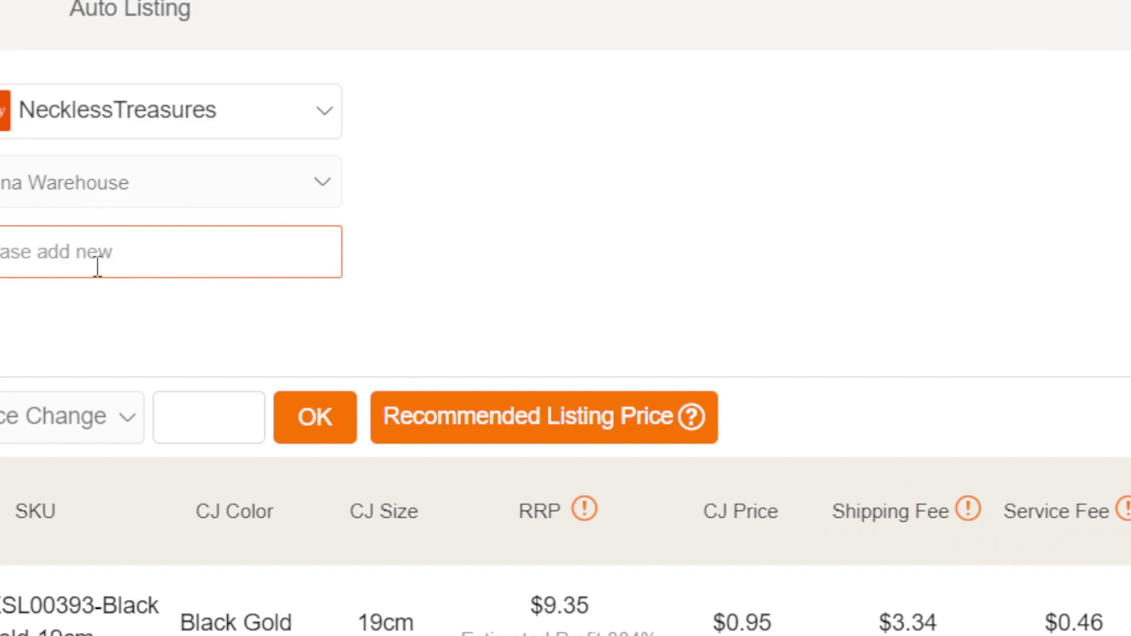
text(CKLES)
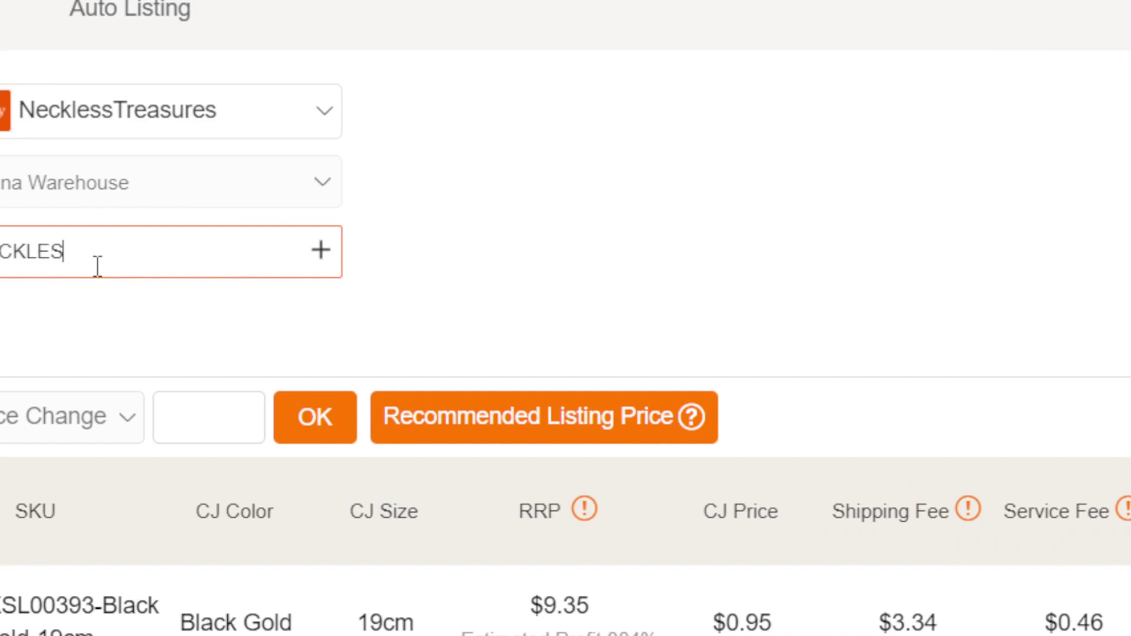
click(322, 250)
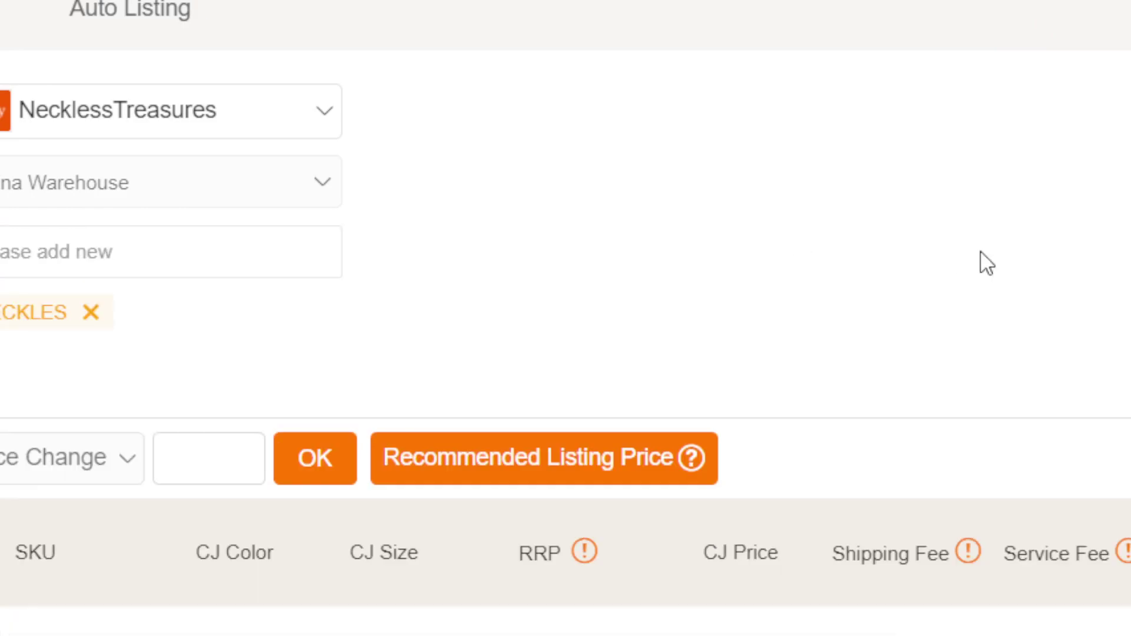
scroll(449, 340, down, 5)
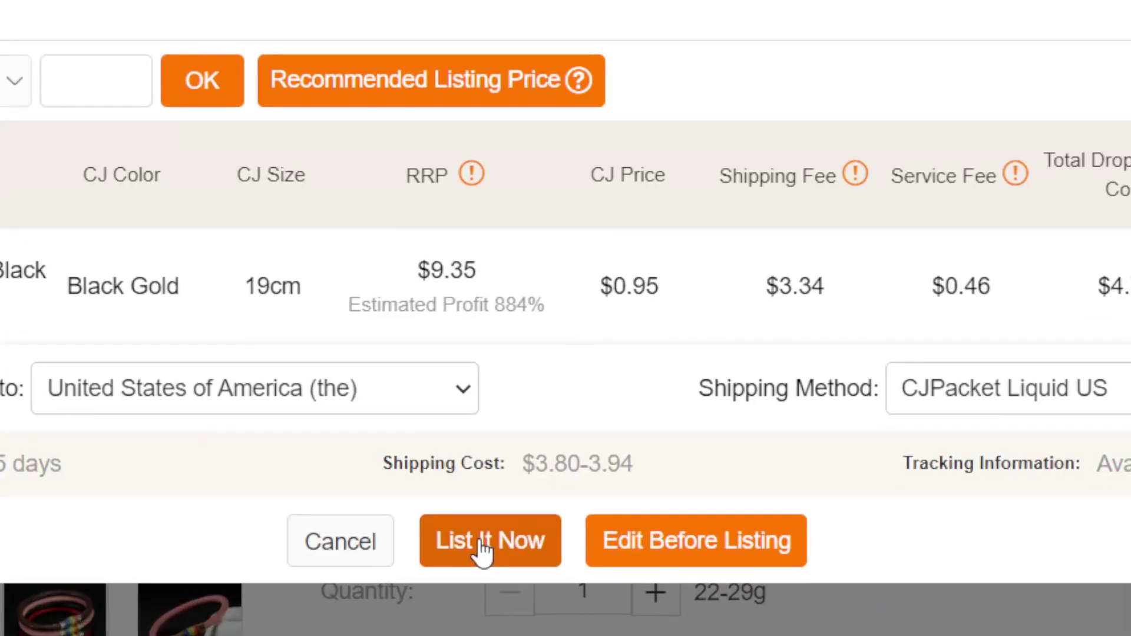
click(482, 552)
scroll(505, 96, up, 1)
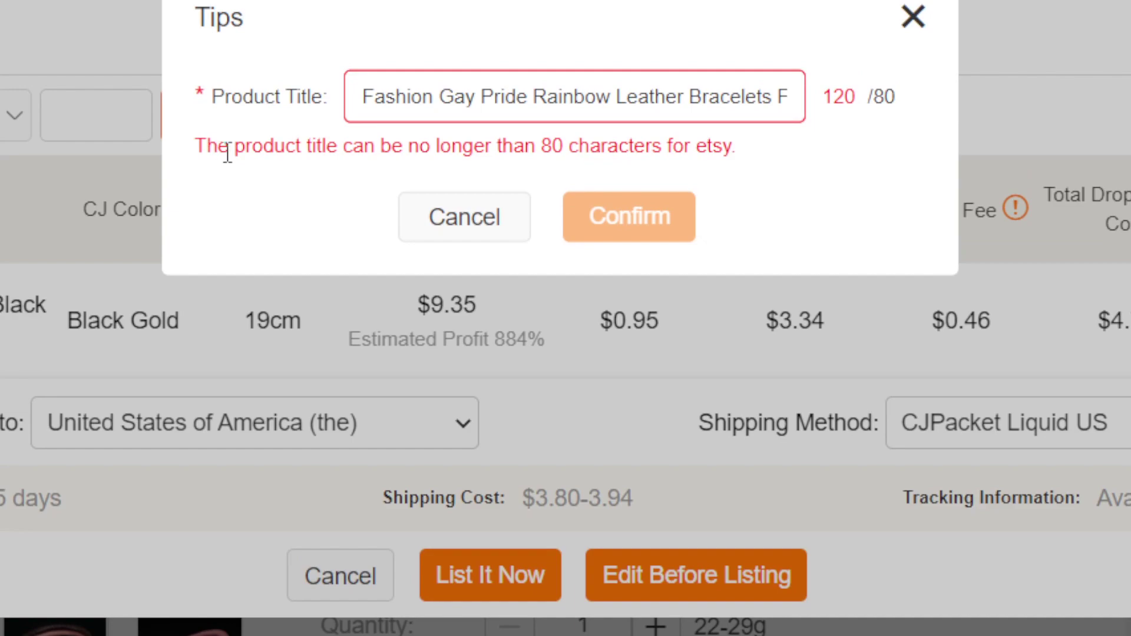
Step: Shorten the product title to "Fashion Gay Pride Rainbow Leather" to meet Etsy's 80-character limit, and confirm the listing
drag(208, 146, 333, 156)
drag(543, 155, 747, 163)
click(700, 100)
triple_click(700, 101)
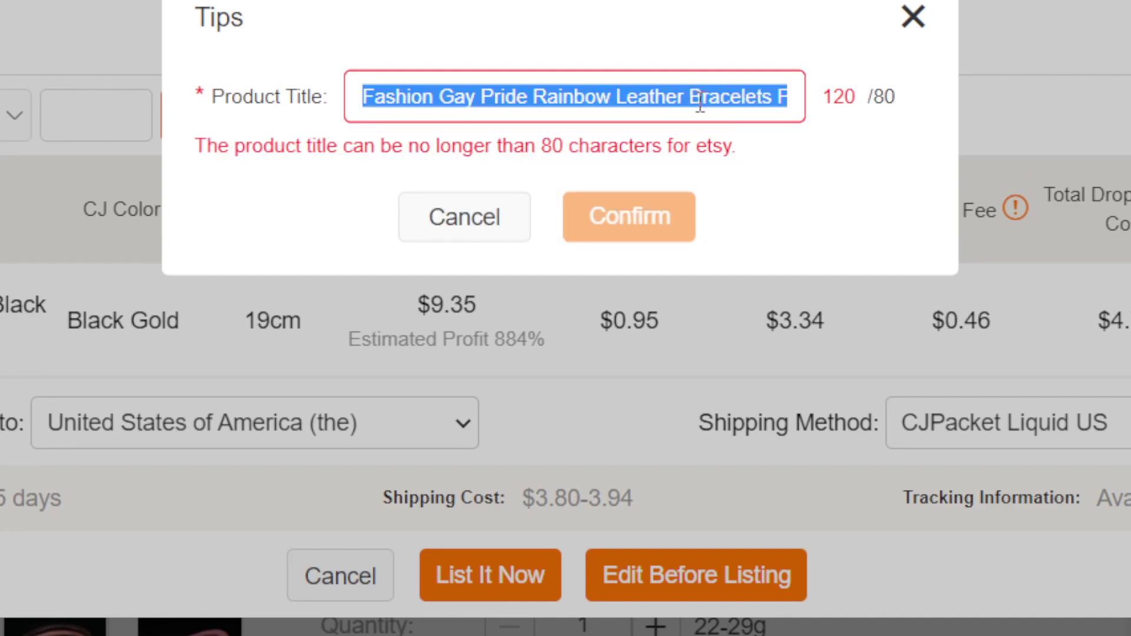
drag(700, 100, 815, 107)
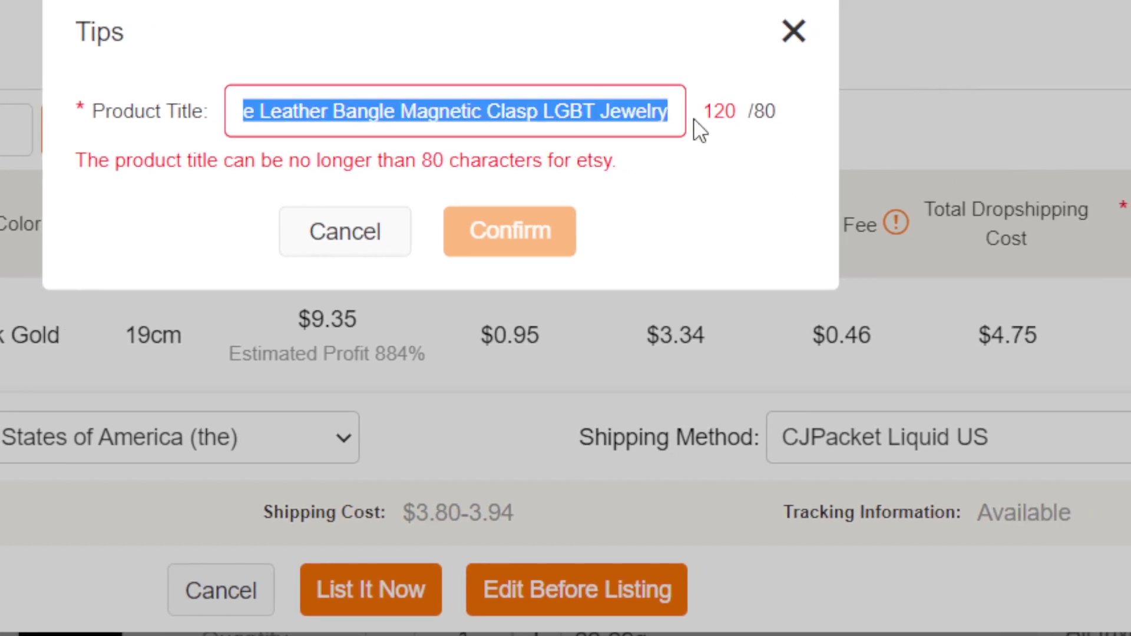
key(BackSpace)
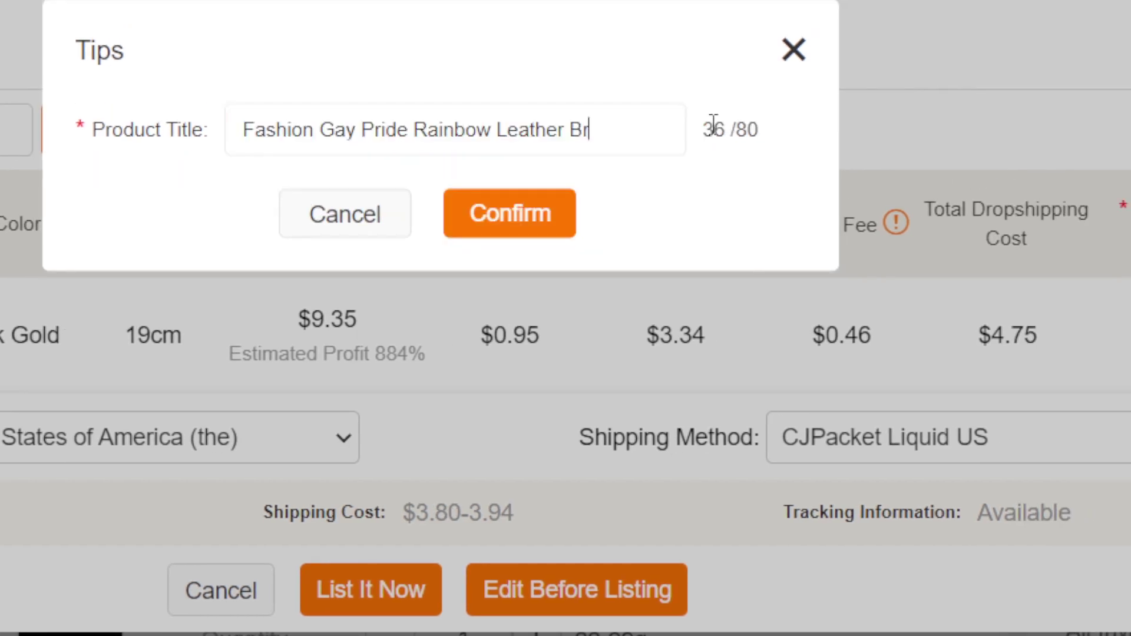
key(BackSpace)
key(BackSpace)
key(BackSpace)
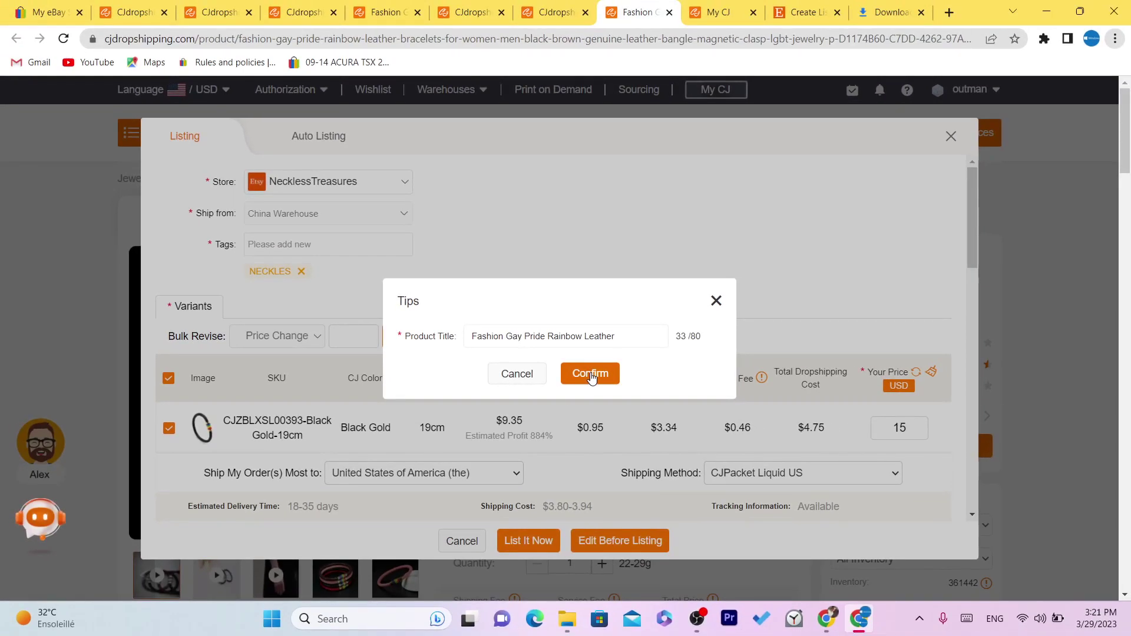
click(591, 375)
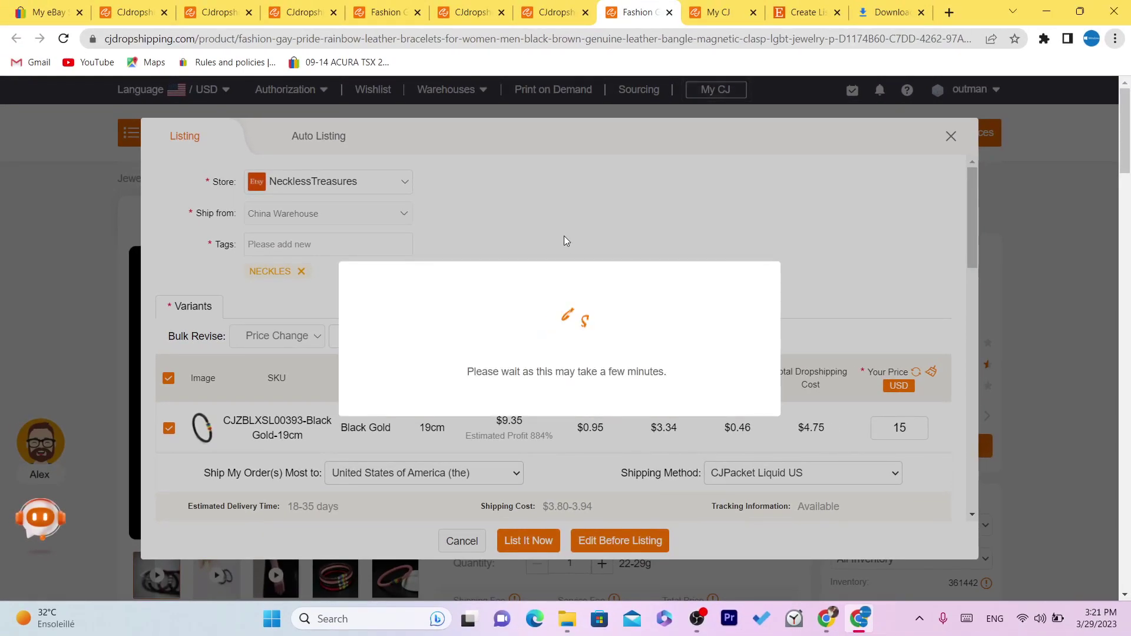
Step: Wait for the bracelet's listing to be processed and read the result message
drag(467, 369, 672, 371)
click(672, 371)
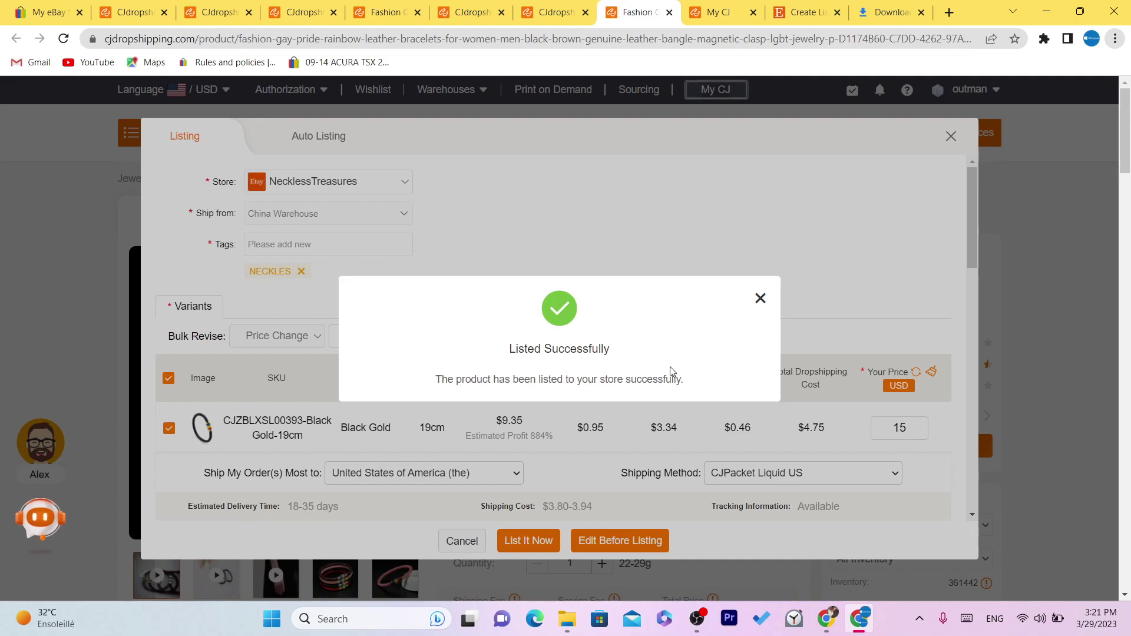
drag(500, 334, 711, 380)
drag(482, 340, 709, 361)
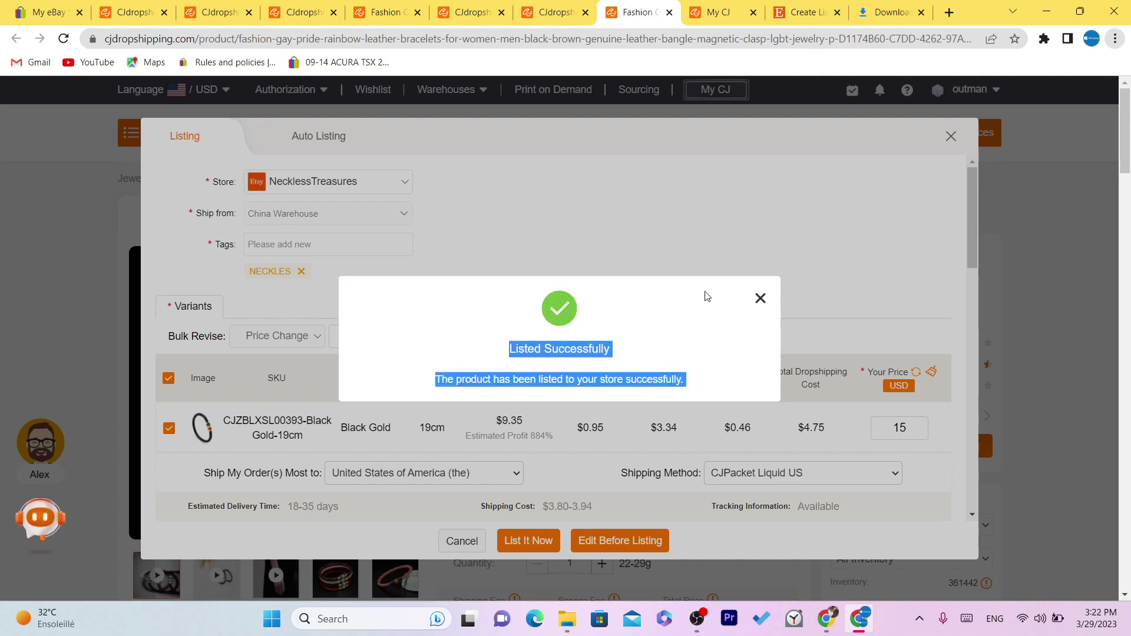
Step: Switch to Etsy and leave the Create a listing page for the Etsy home page, discarding unsaved changes
click(720, 6)
click(807, 6)
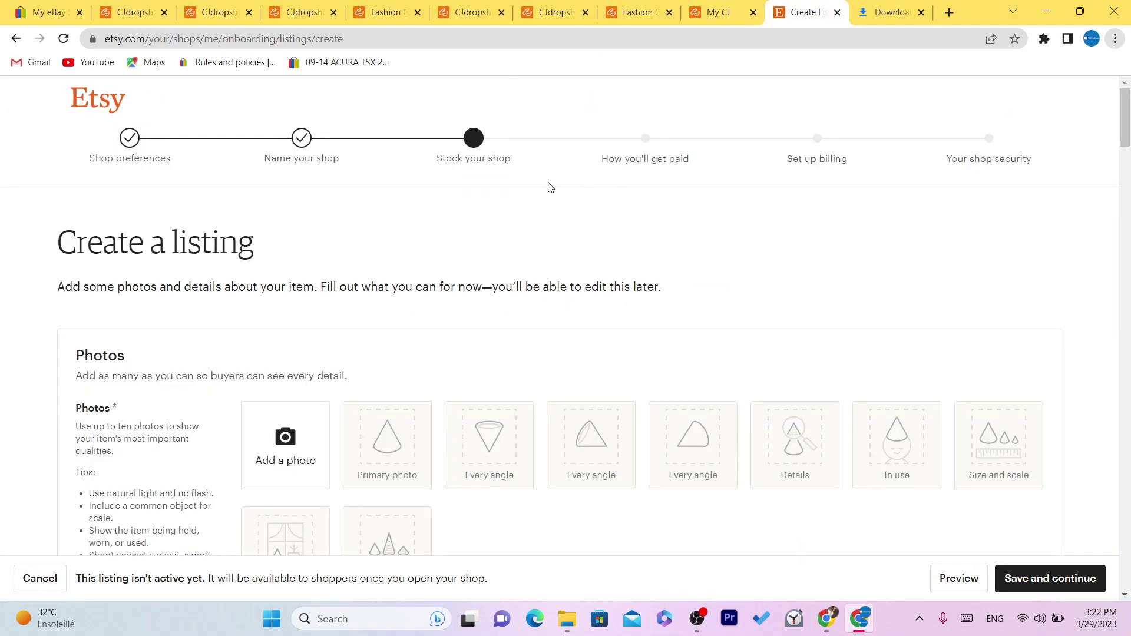
click(94, 99)
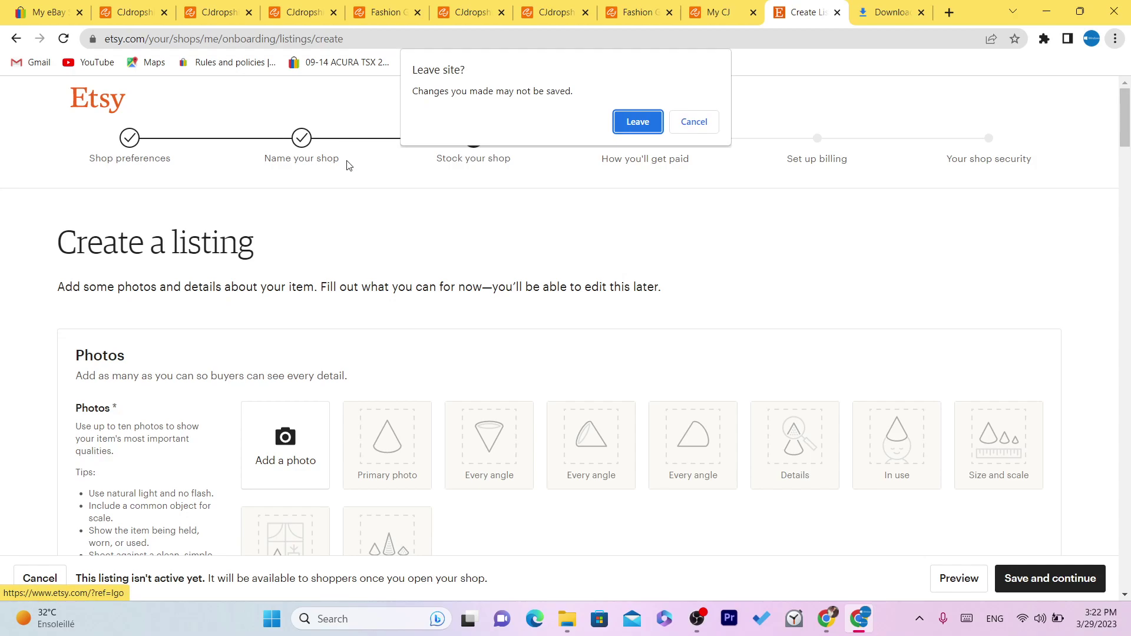
click(638, 122)
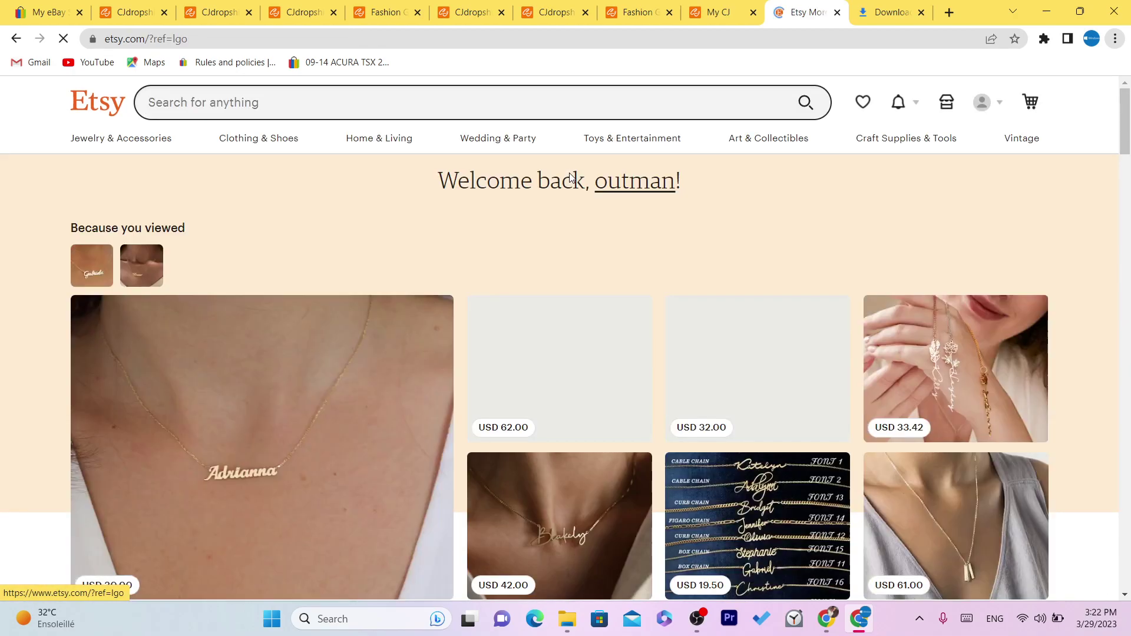
Step: Open the Etsy account's public profile and dismiss the prompt to add a profile photo
click(988, 111)
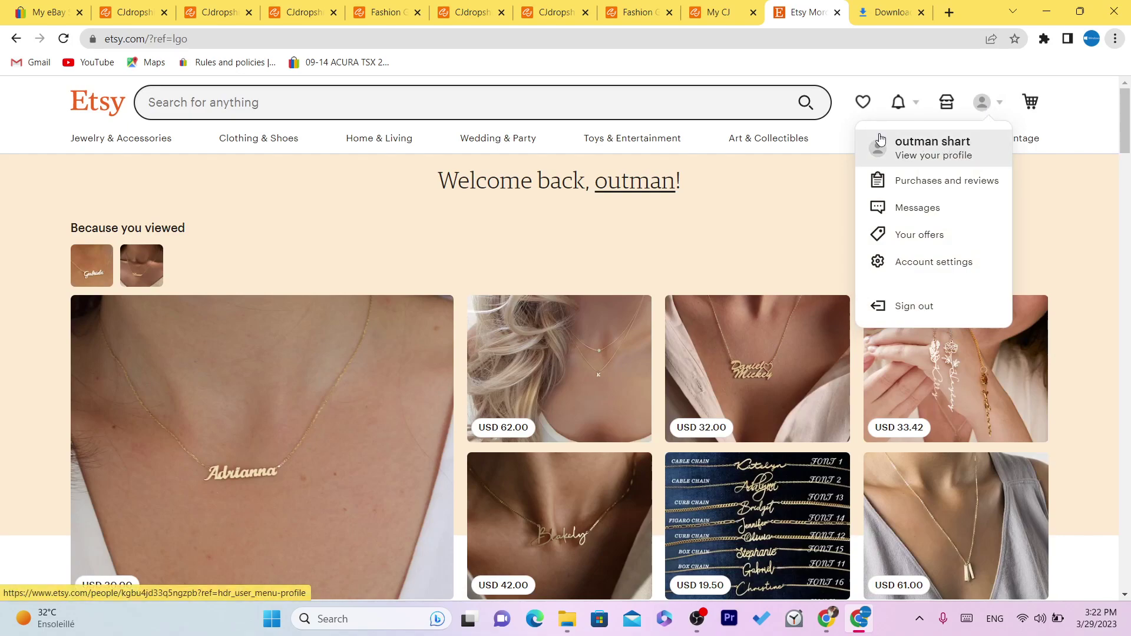
click(927, 162)
click(790, 45)
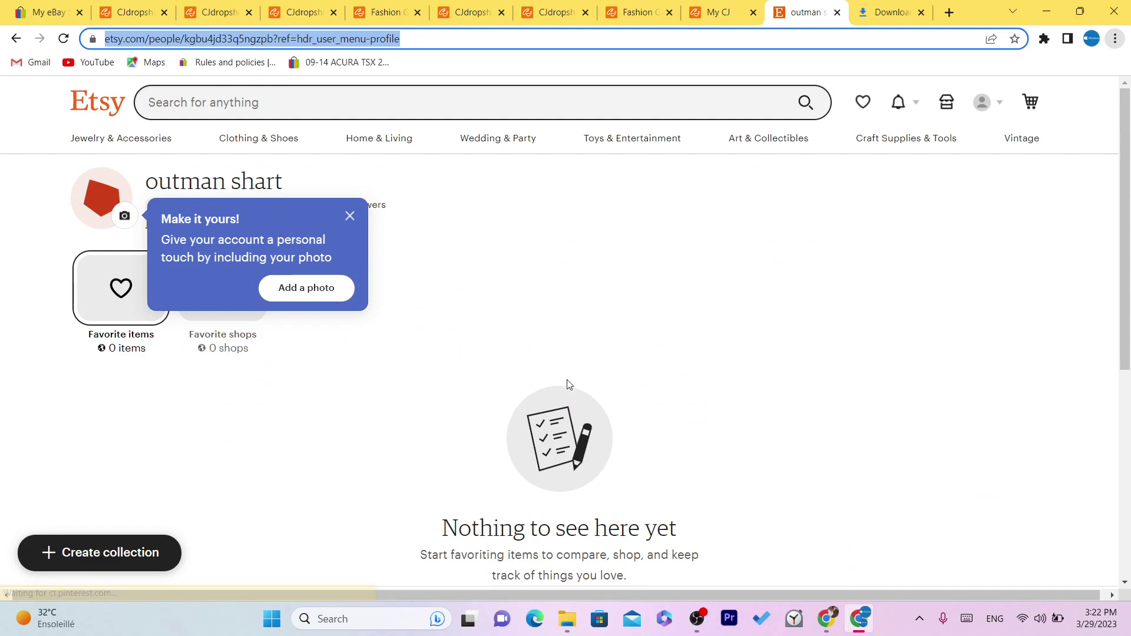
click(316, 292)
click(351, 214)
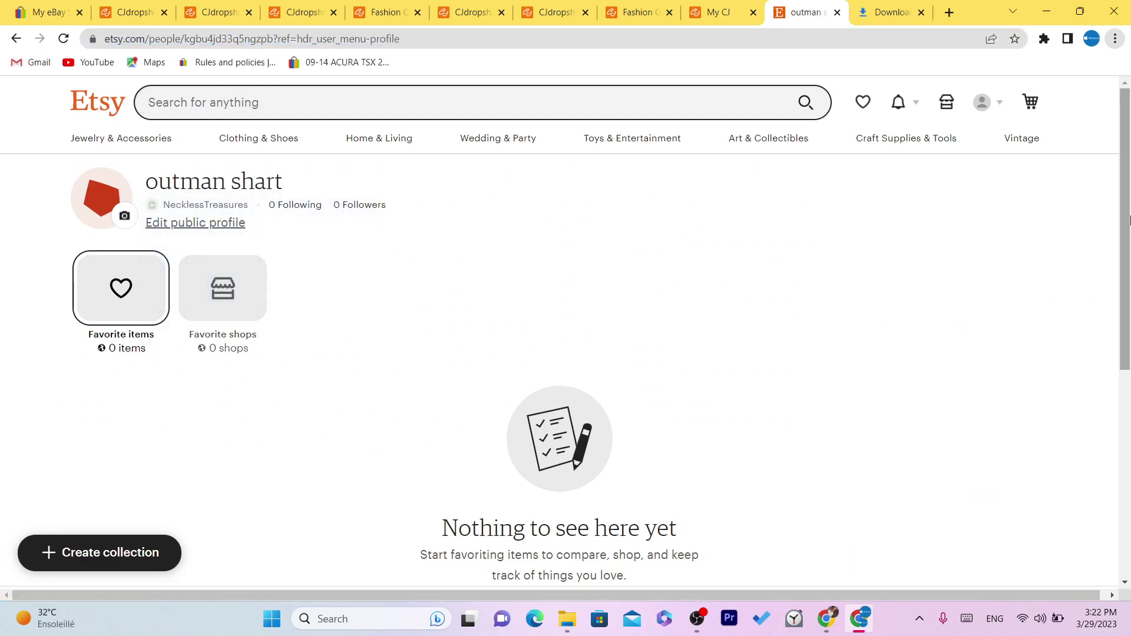
Step: Look over the profile page for the listed product and open the shop's management page
scroll(1129, 323, down, 3)
scroll(1129, 323, up, 3)
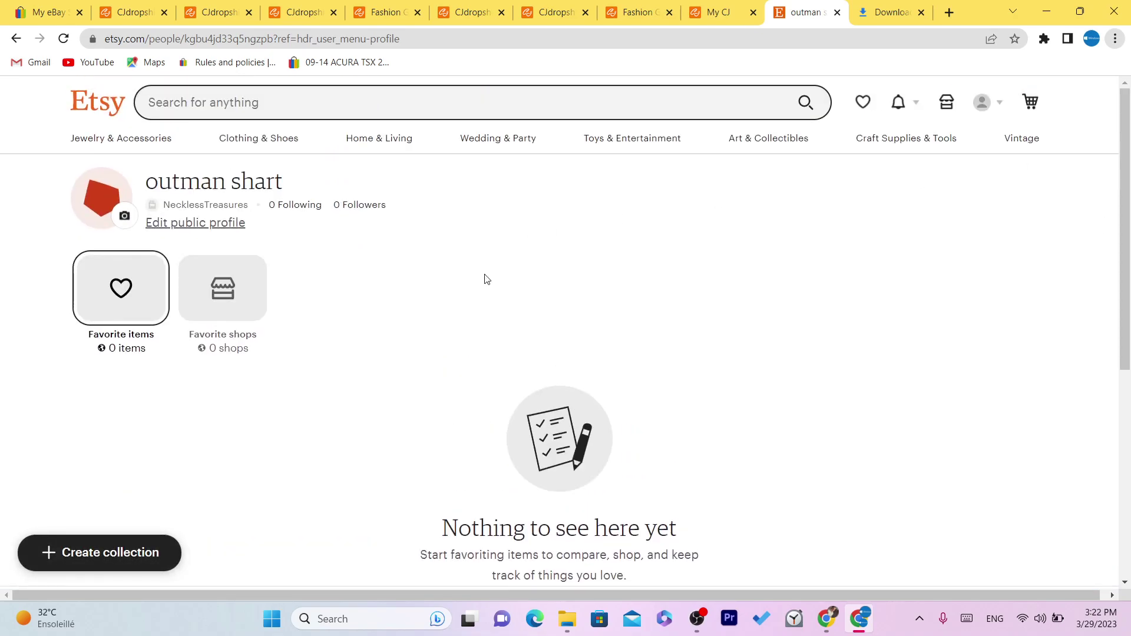
click(946, 102)
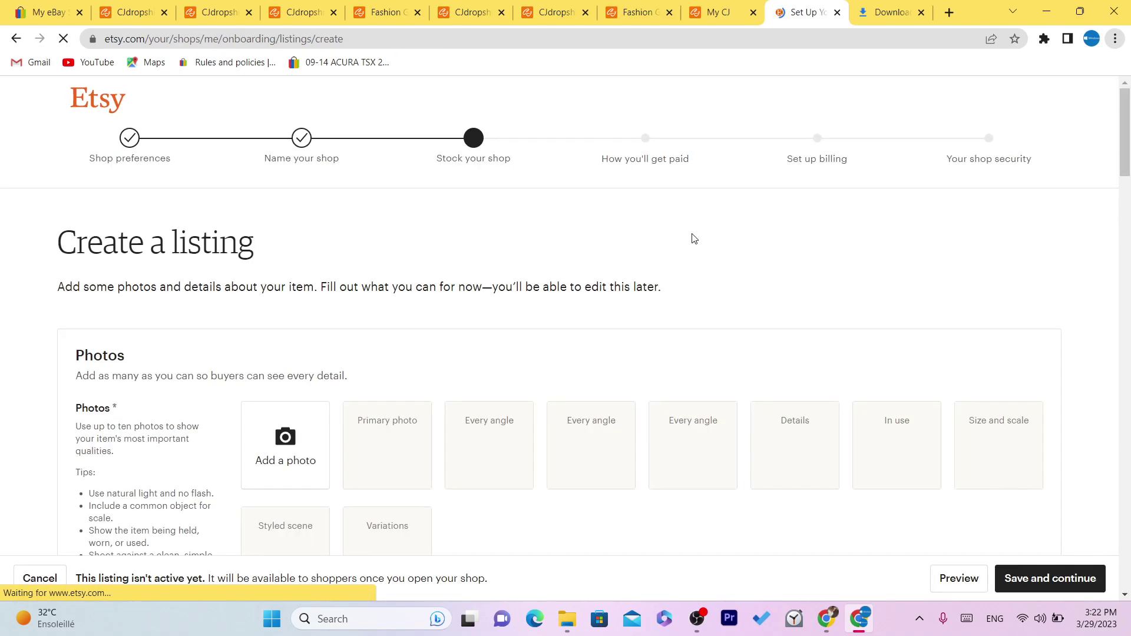
mouse_move(1130, 159)
mouse_down()
mouse_move(1115, 492)
mouse_move(1124, 138)
mouse_up()
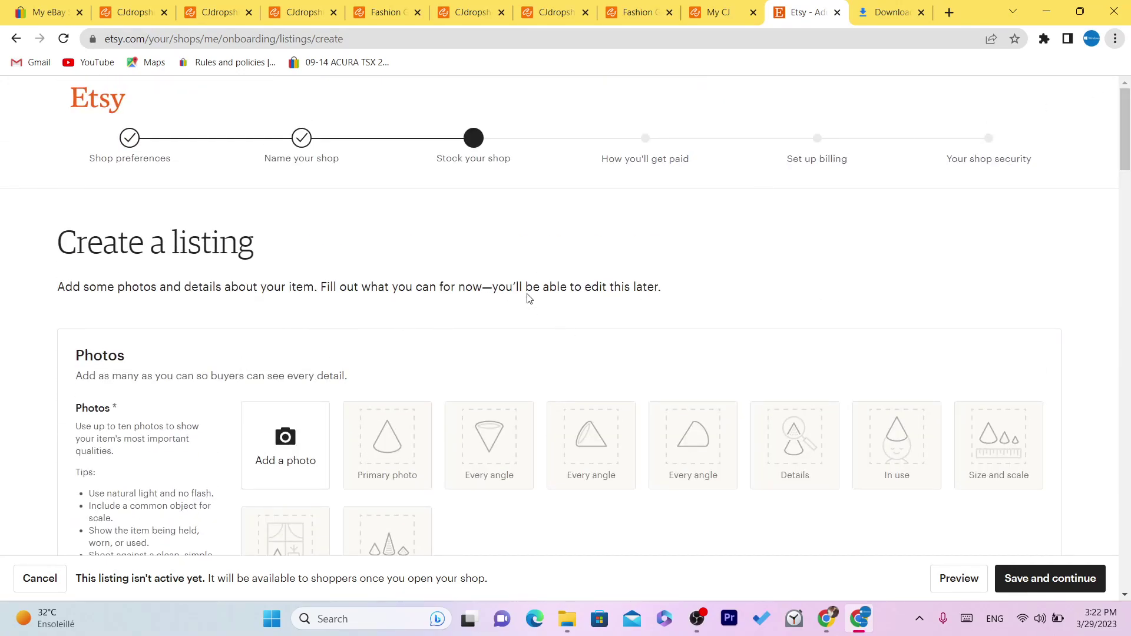